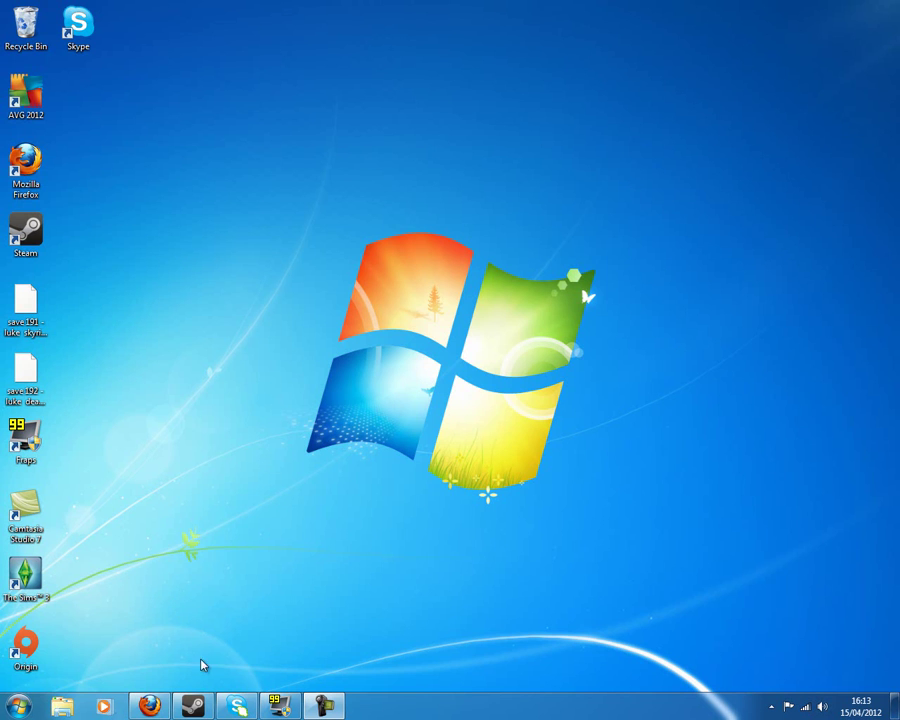
# Bring up the WinRAR download page in Firefox, and open the .minecraft folder through %appdata%.
pyautogui.click(147, 707)
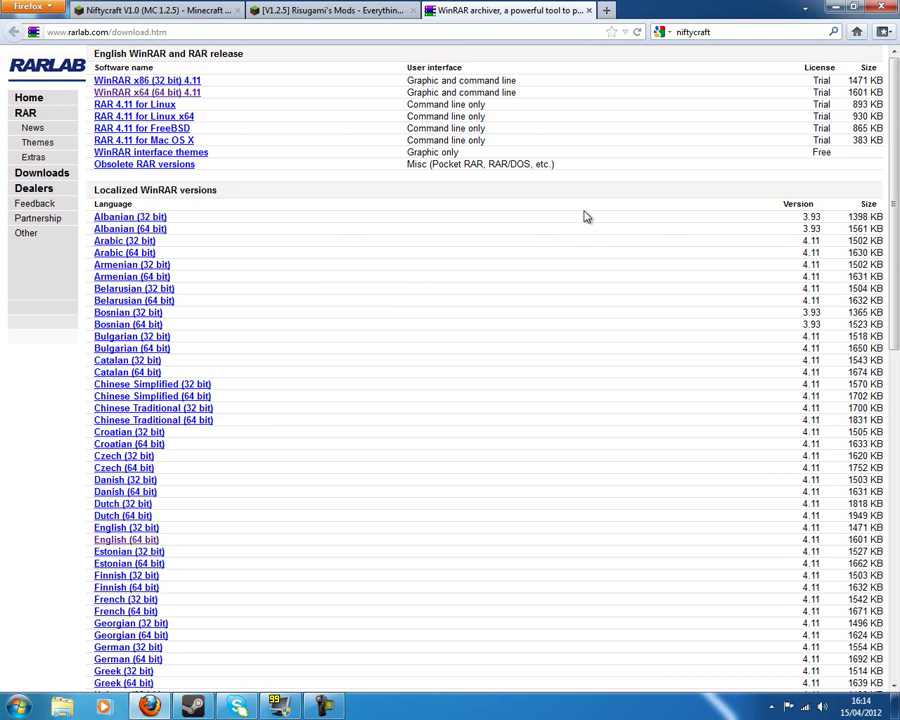
pyautogui.click(20, 709)
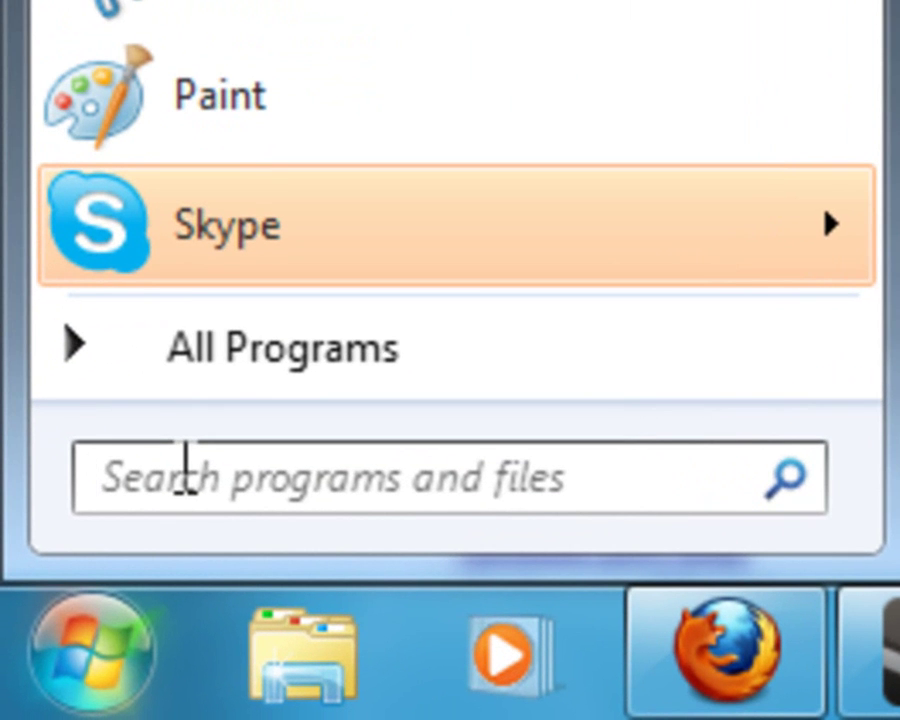
pyautogui.write('%')
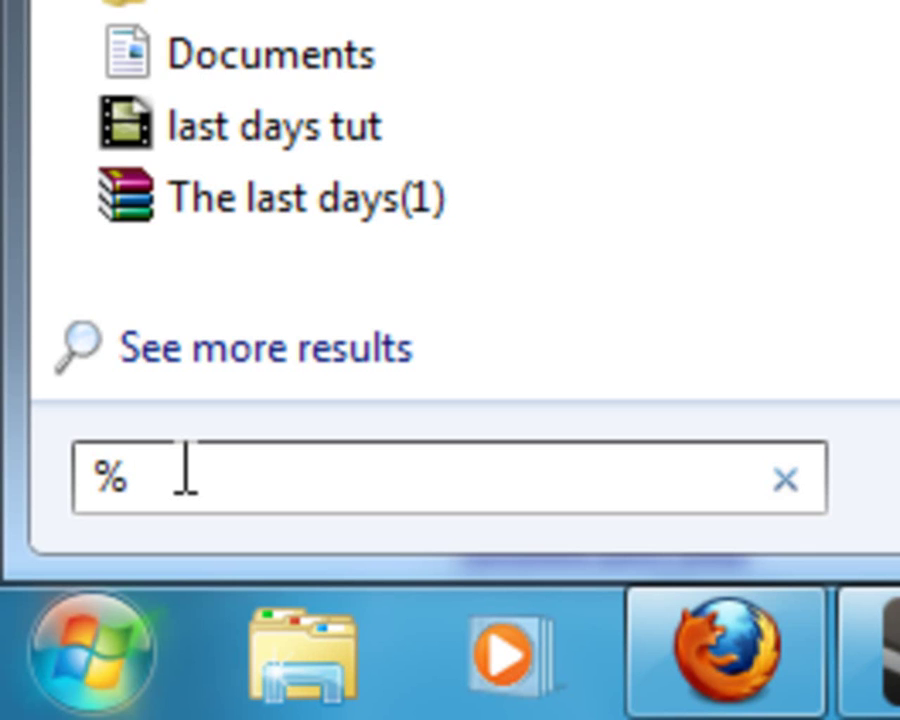
pyautogui.write('appdata%')
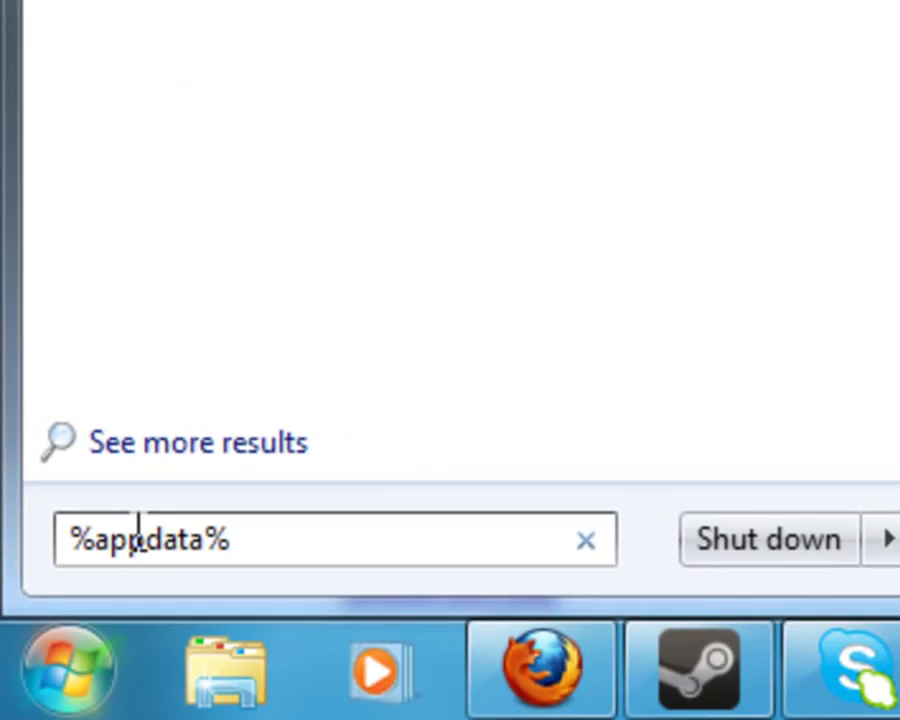
pyautogui.press('Return')
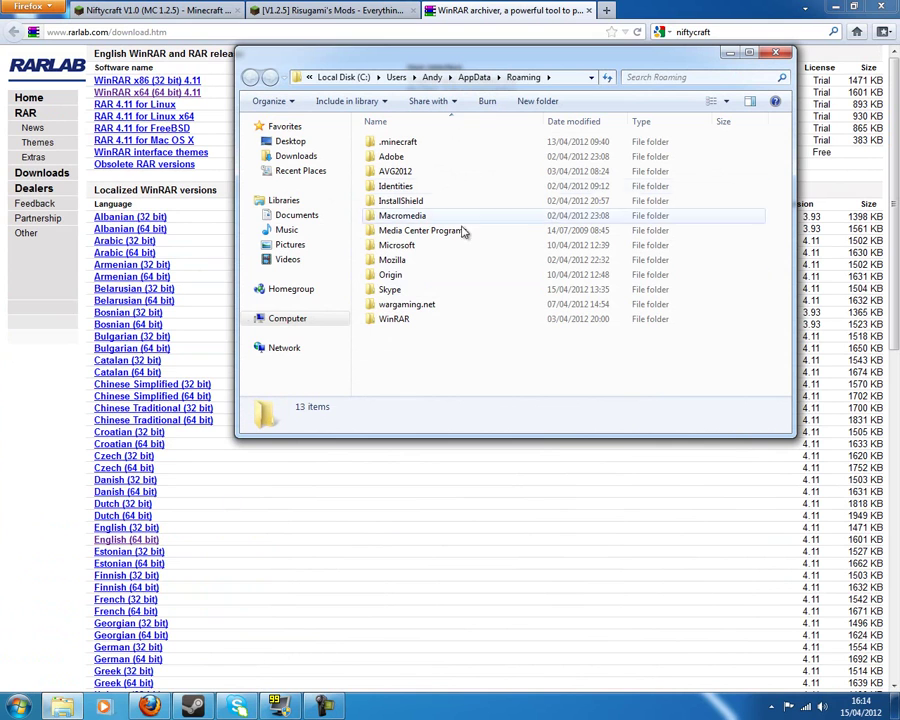
pyautogui.doubleClick(483, 146)
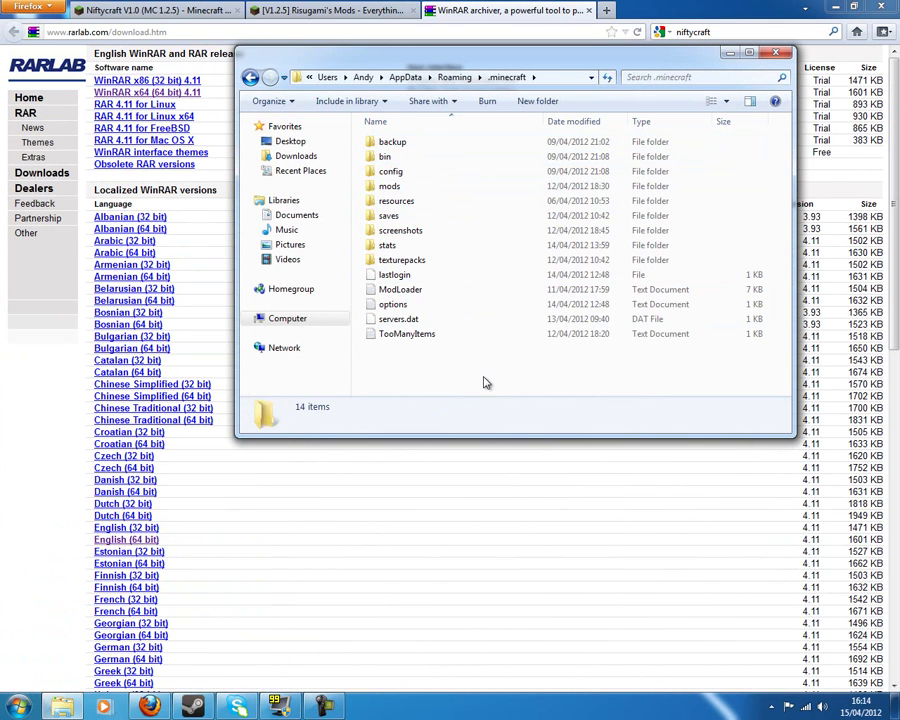
pyautogui.moveTo(483, 383)
pyautogui.mouseDown()
pyautogui.moveTo(482, 84)
pyautogui.moveTo(490, 434)
pyautogui.moveTo(482, 374)
pyautogui.mouseUp()
pyautogui.moveTo(637, 63); pyautogui.dragTo(670, 118)
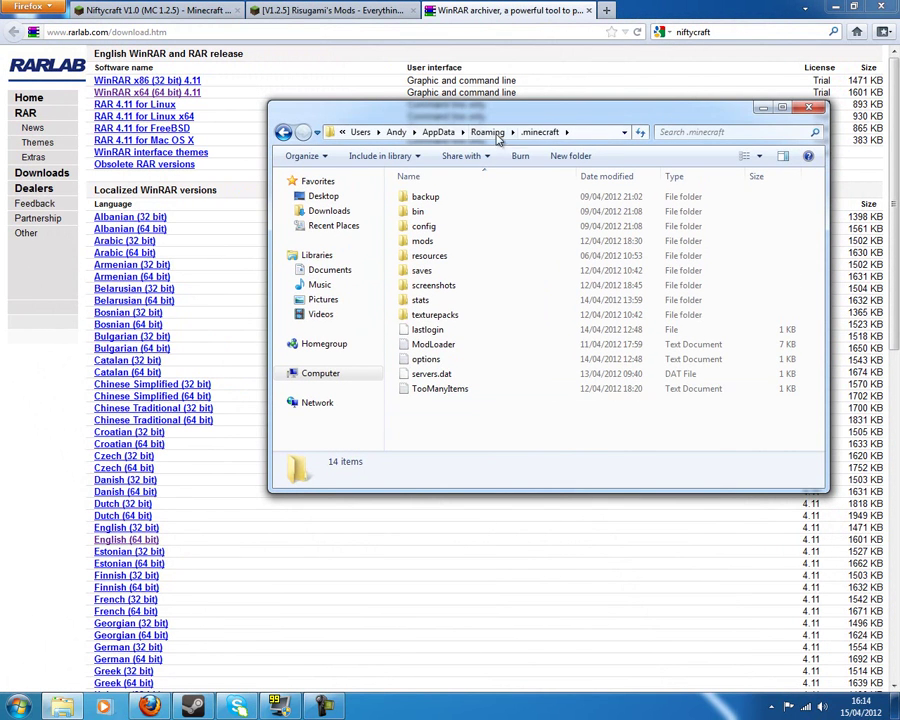
pyautogui.moveTo(440, 388); pyautogui.dragTo(478, 445)
pyautogui.click(500, 469)
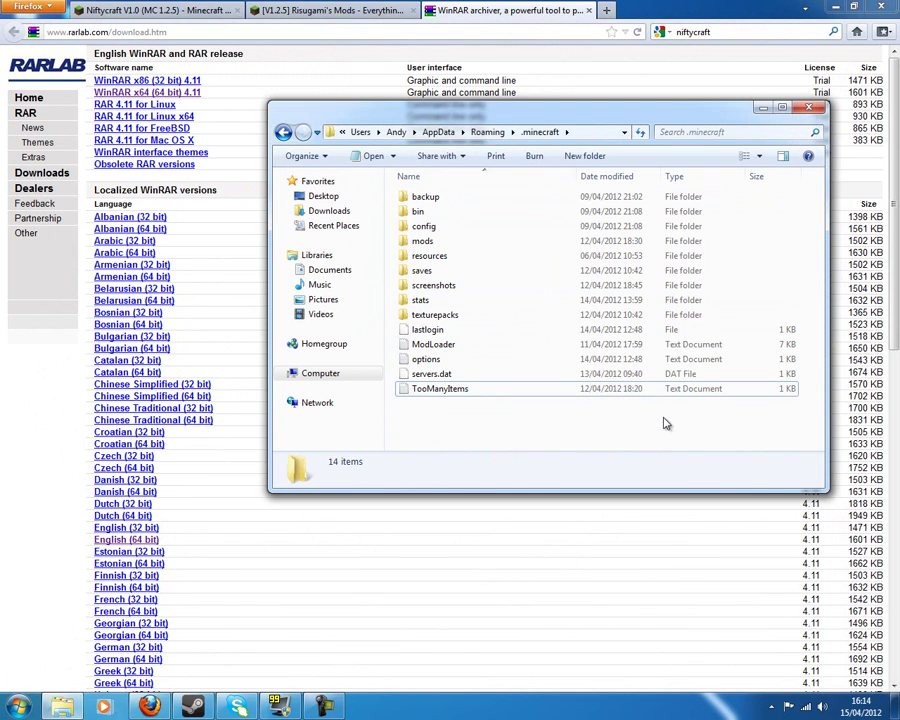
pyautogui.click(667, 423)
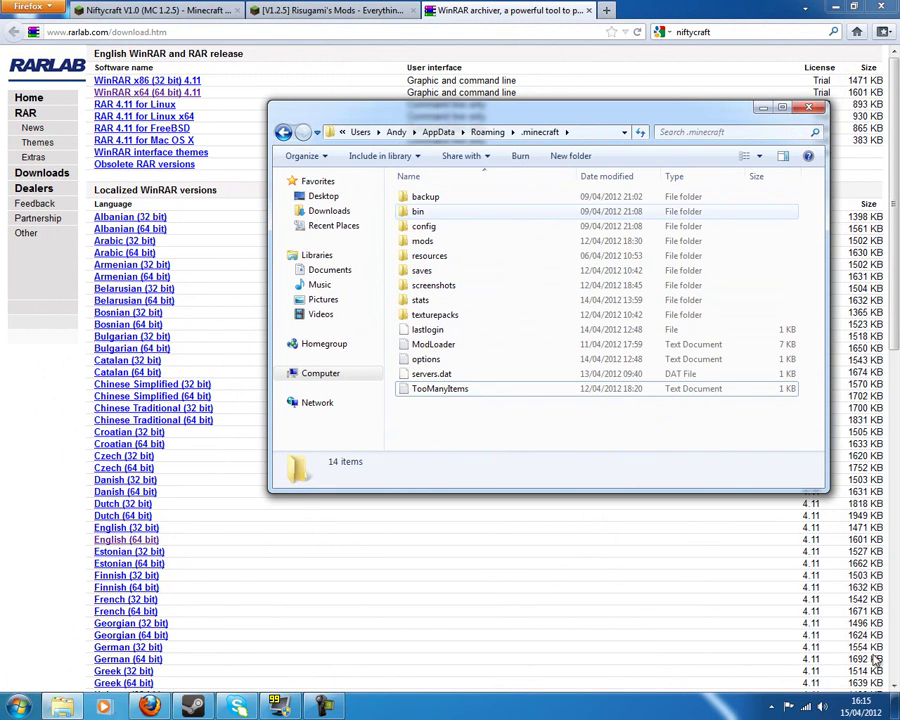
pyautogui.press('BackSpace')
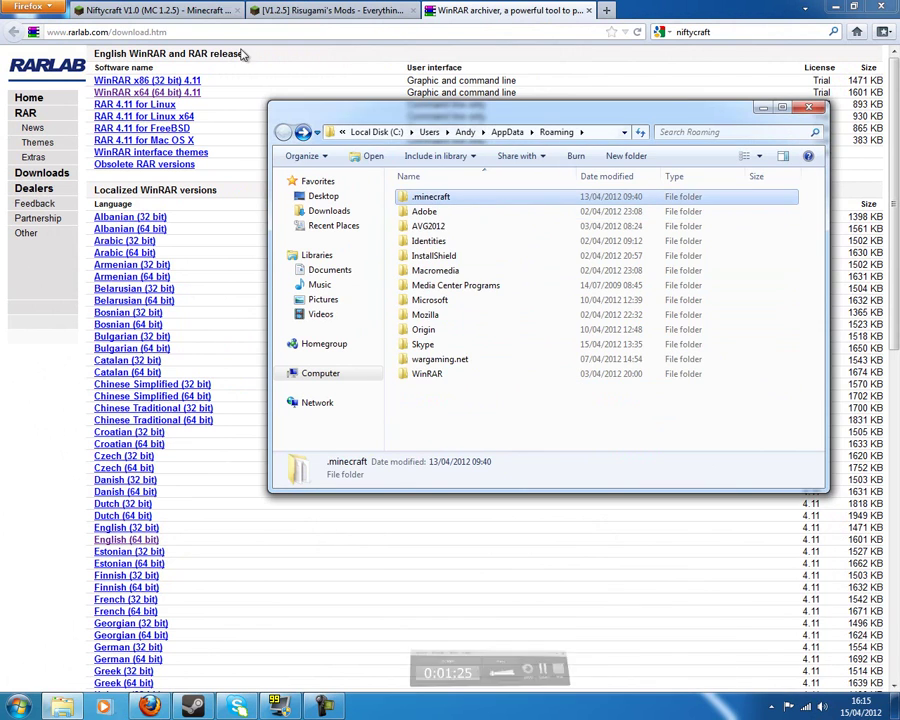
pyautogui.doubleClick(432, 198)
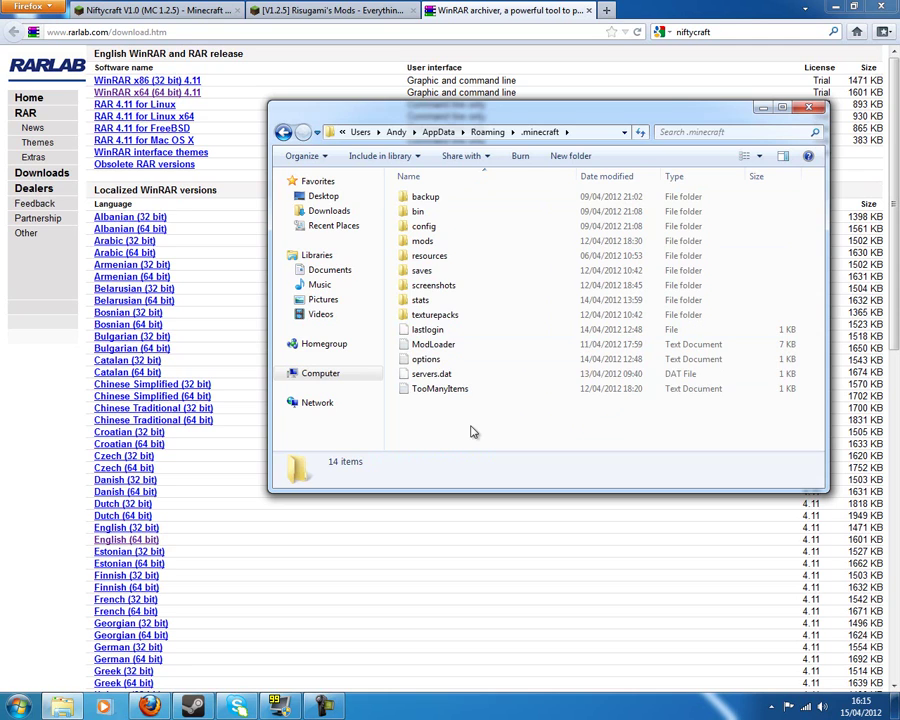
# Minimize Firefox and move the saves folder out of .minecraft onto the desktop.
pyautogui.click(806, 8)
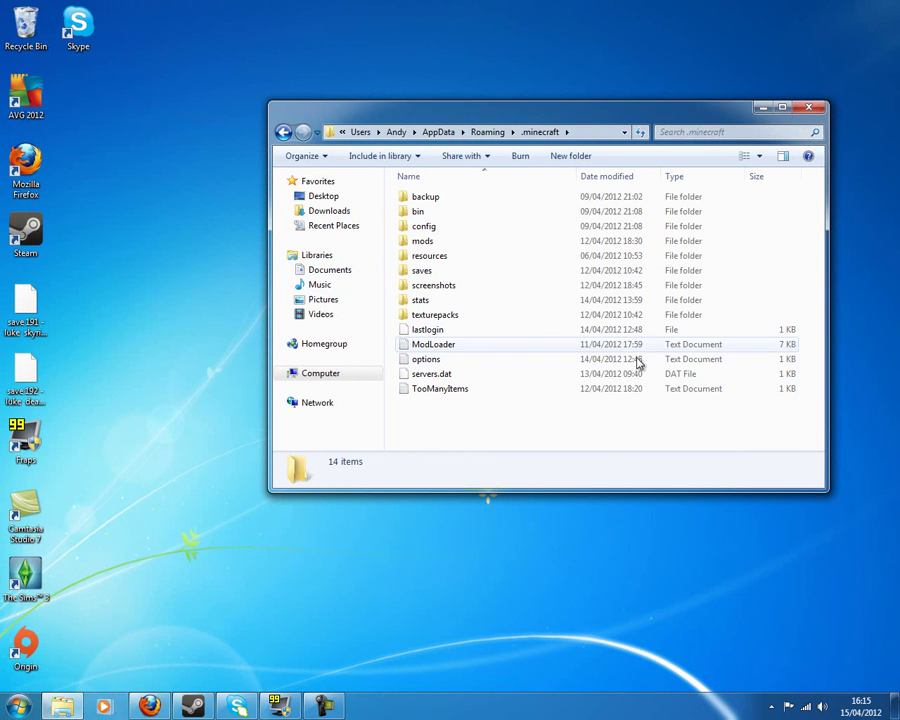
pyautogui.doubleClick(538, 320)
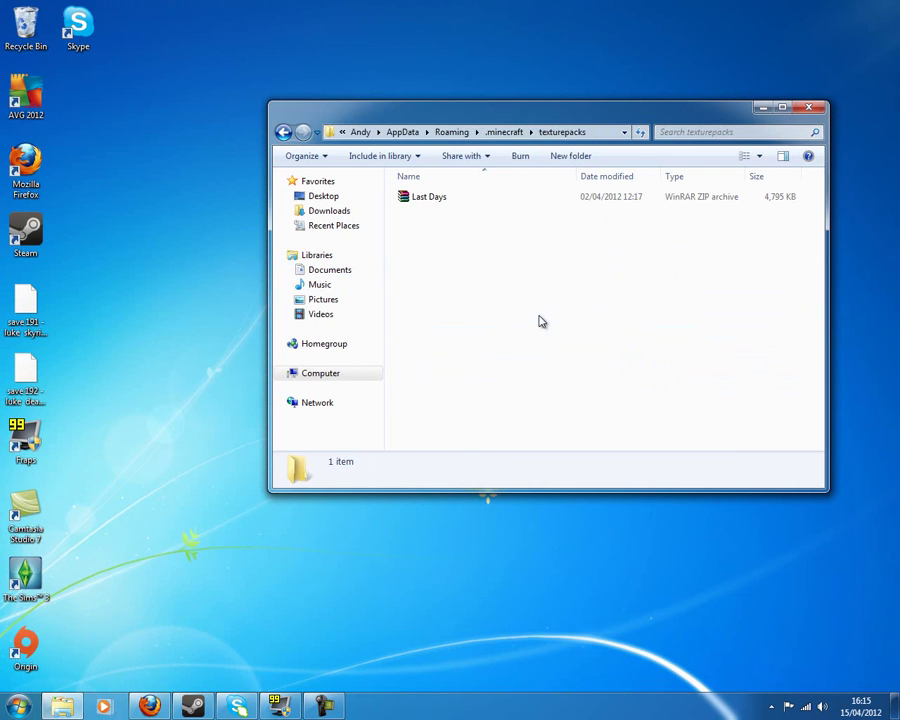
pyautogui.press('BackSpace')
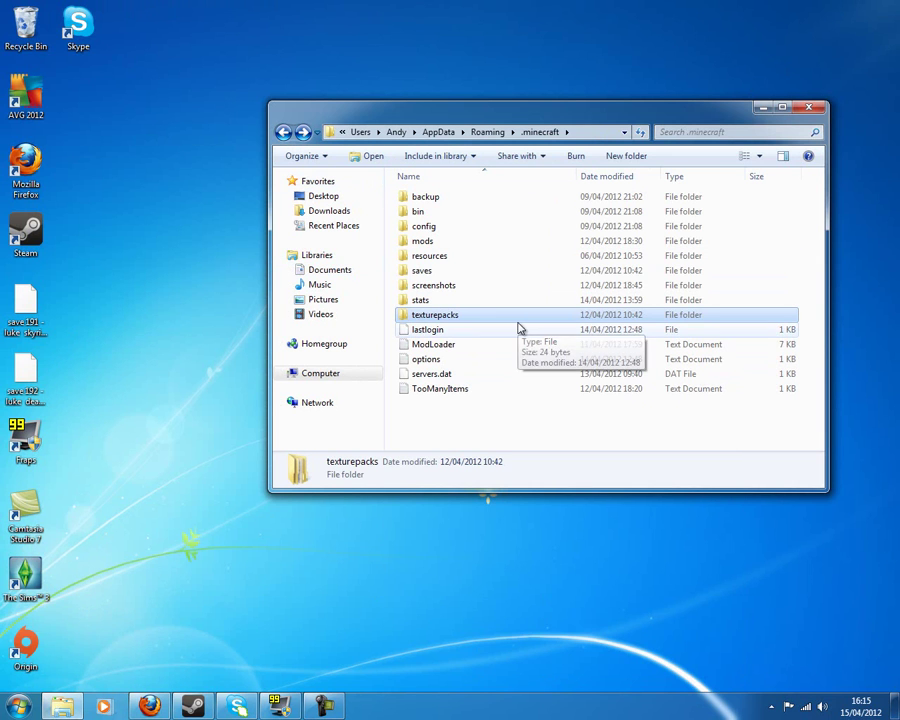
pyautogui.click(516, 273)
pyautogui.moveTo(528, 277); pyautogui.dragTo(156, 230)
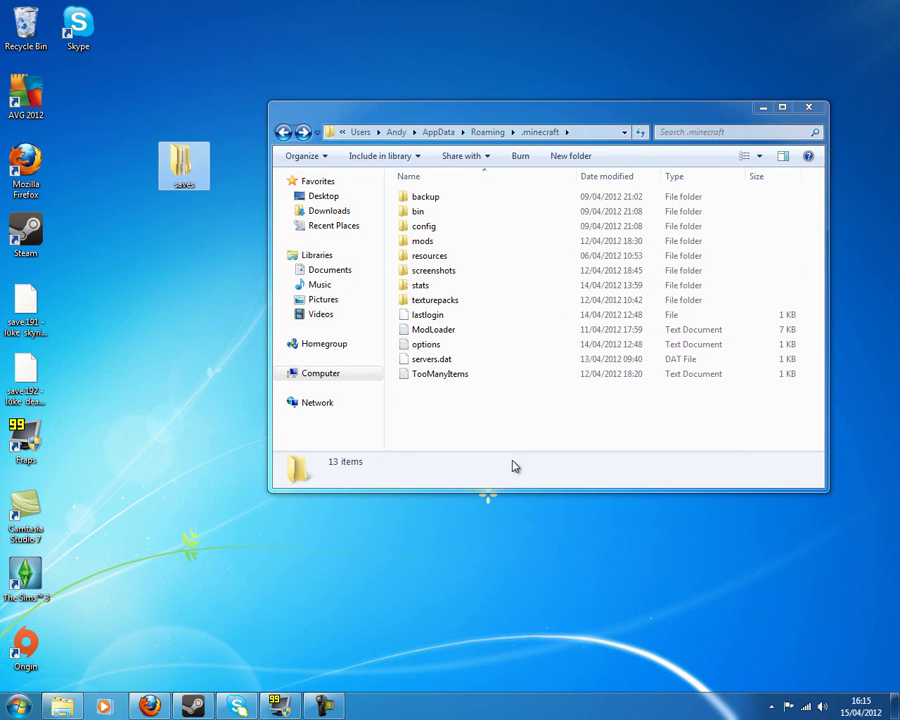
# Check the contents of the screenshots and texturepacks folders inside .minecraft.
pyautogui.doubleClick(500, 271)
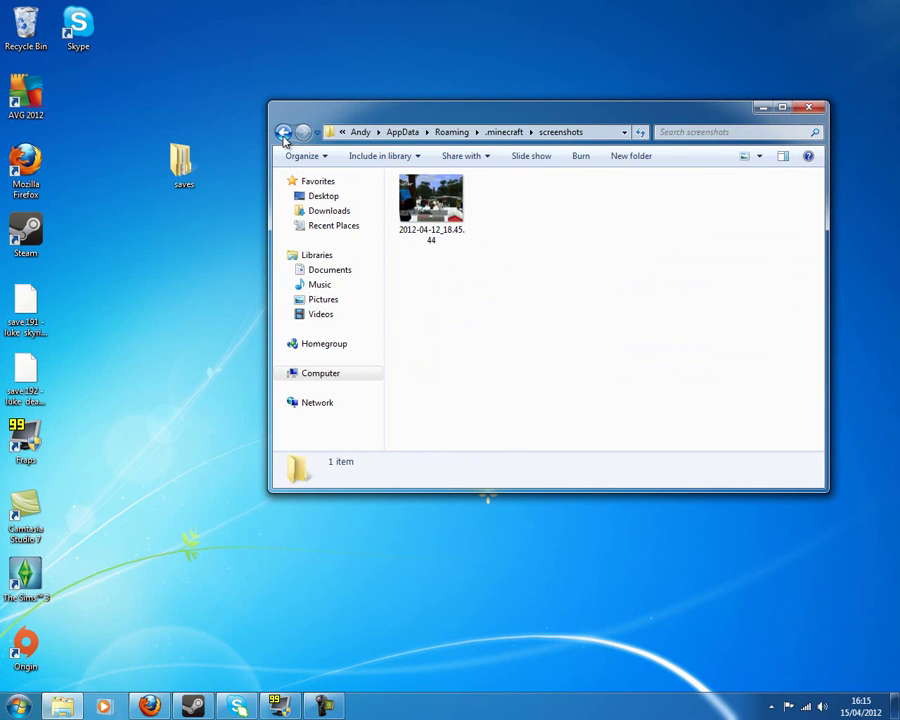
pyautogui.press('BackSpace')
pyautogui.doubleClick(457, 299)
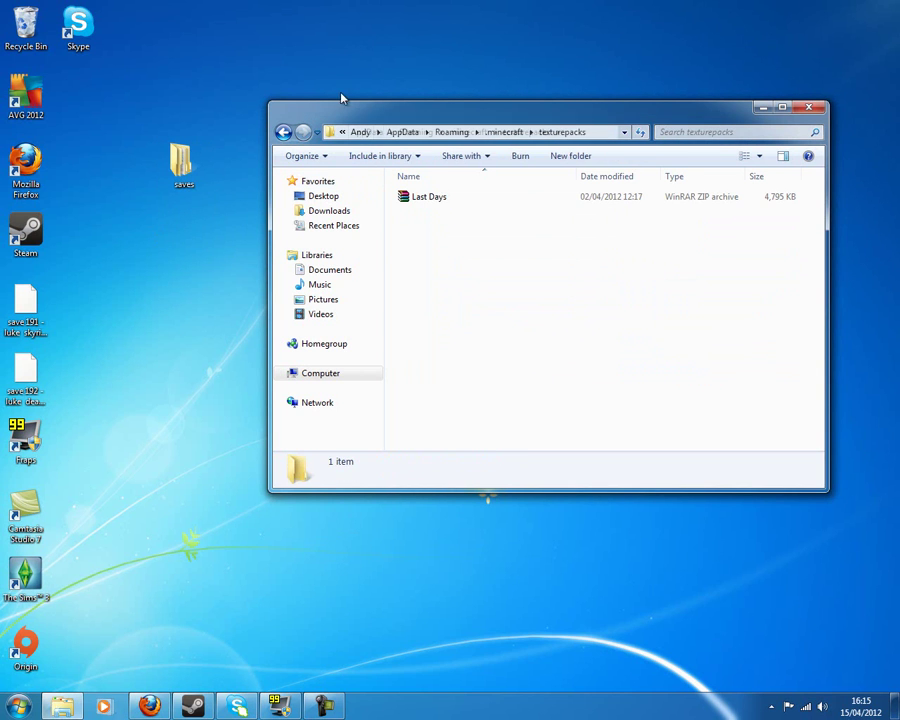
pyautogui.click(284, 133)
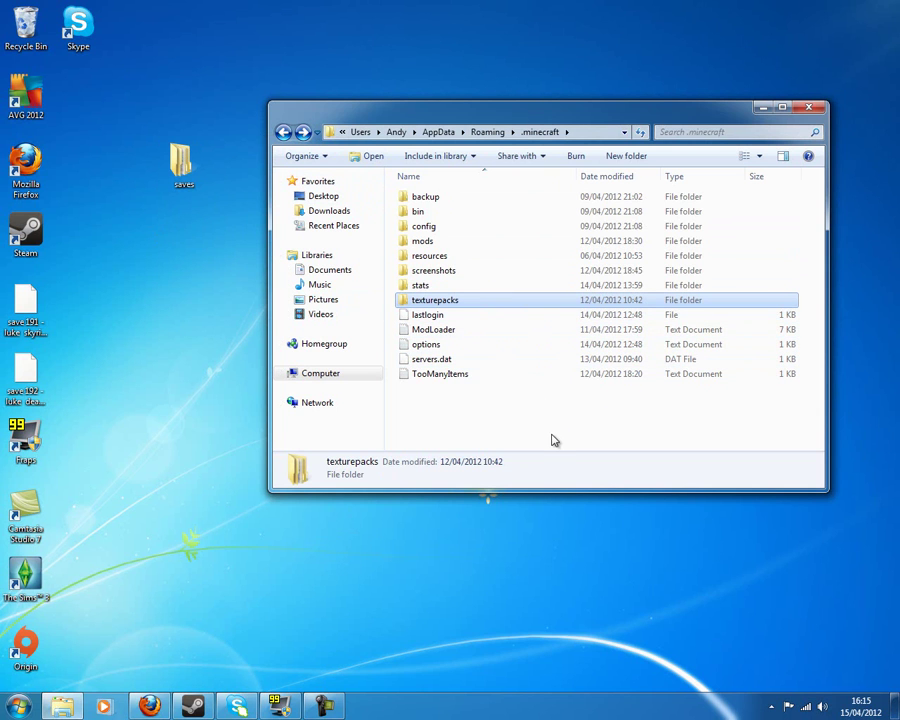
# Delete everything remaining in the .minecraft folder by moving it to the Recycle Bin.
pyautogui.moveTo(551, 436); pyautogui.dragTo(546, 176)
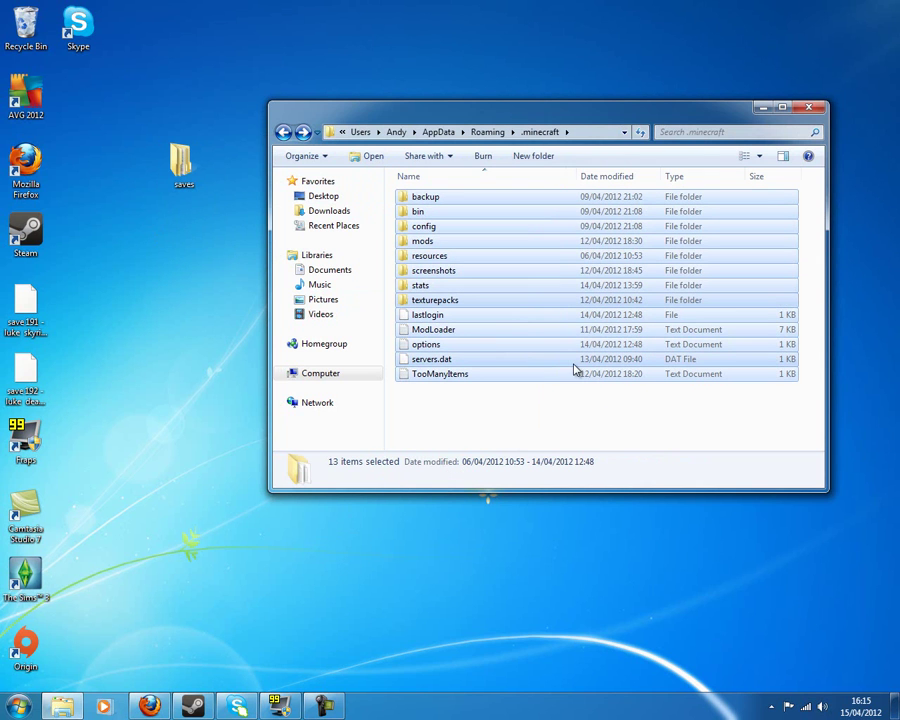
pyautogui.press('Delete')
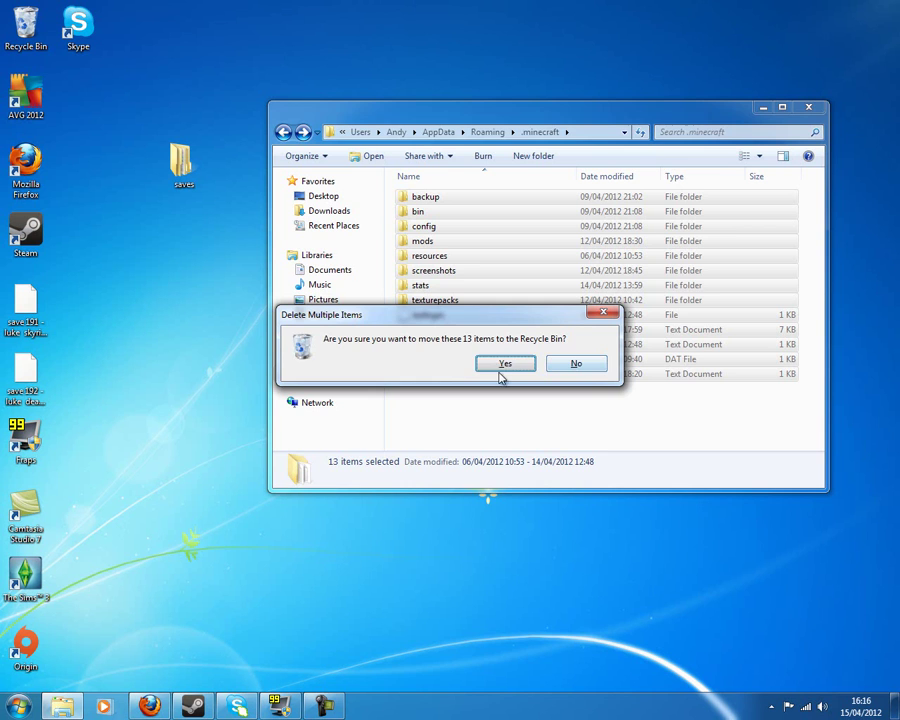
pyautogui.click(501, 366)
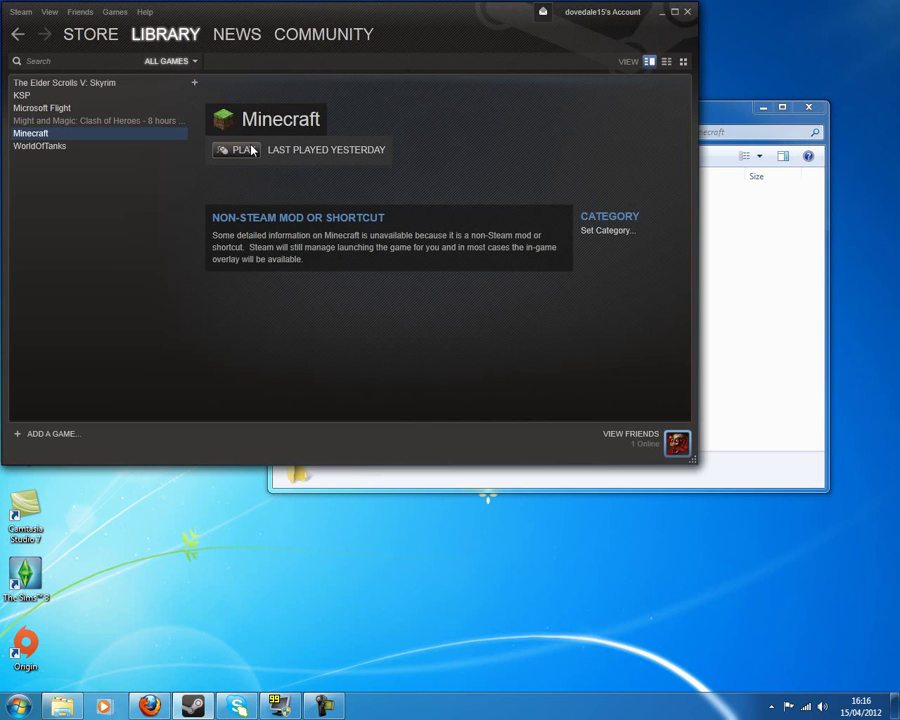
# Launch Minecraft from the Steam library and log in with the account password.
pyautogui.click(243, 152)
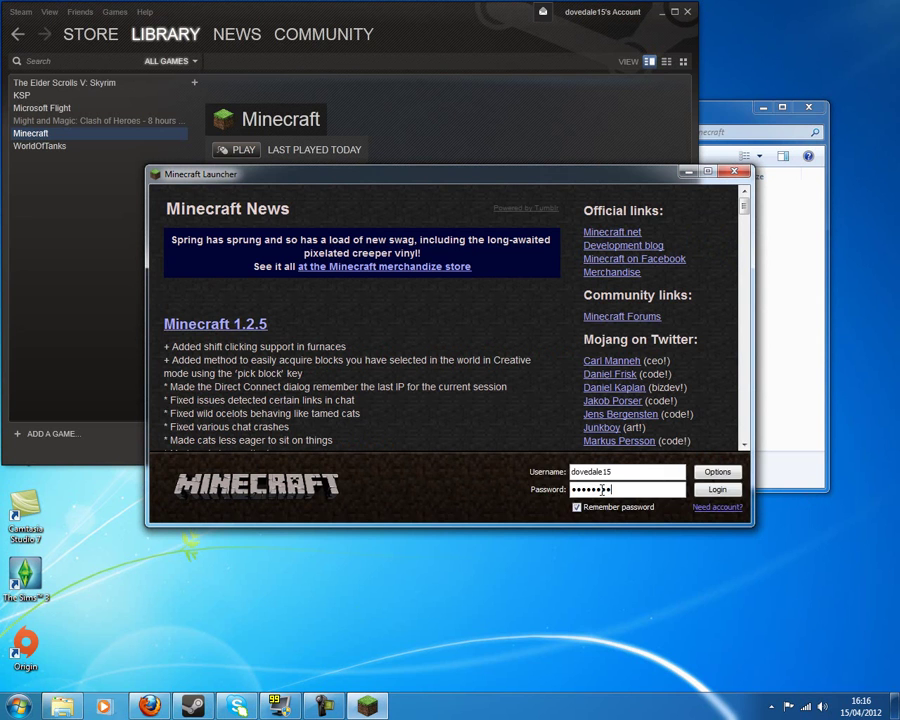
pyautogui.press('Return')
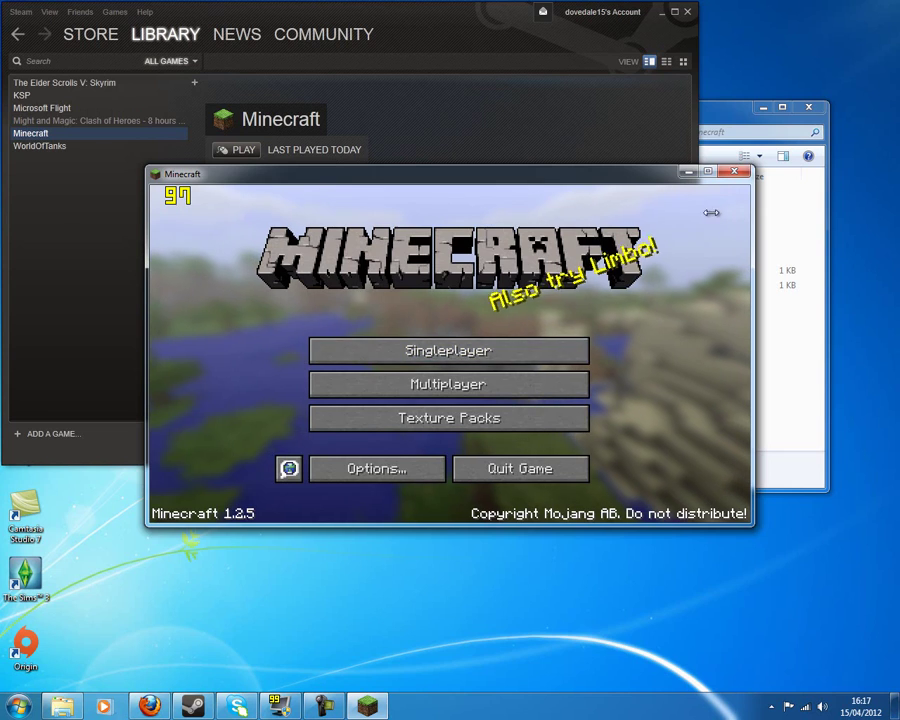
# Maximize the Minecraft window and set the GUI Scale in the video settings to one size above Normal.
pyautogui.click(708, 172)
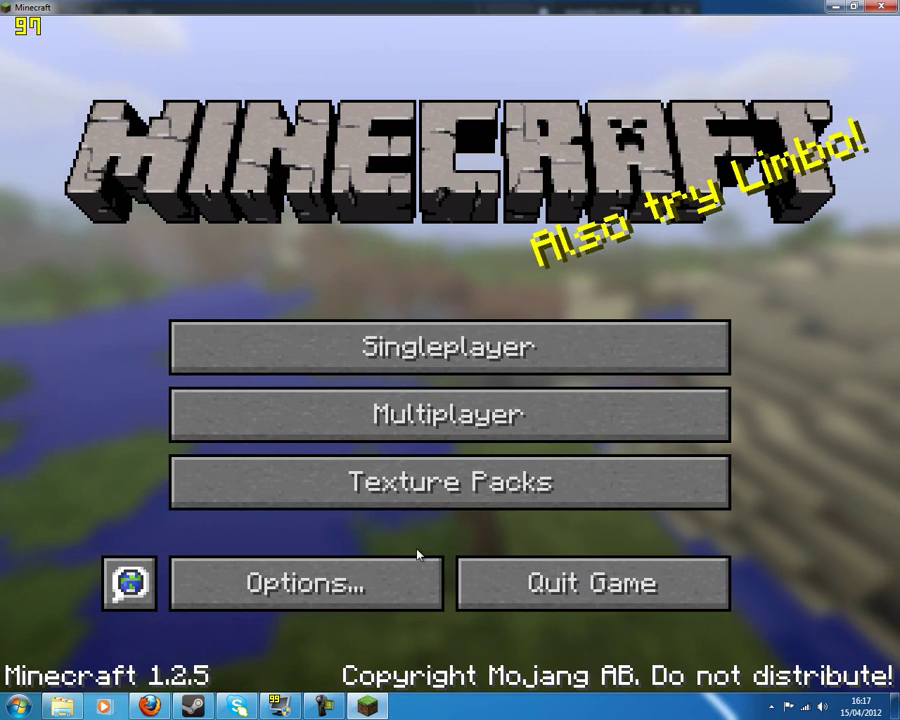
pyautogui.click(331, 579)
pyautogui.click(500, 418)
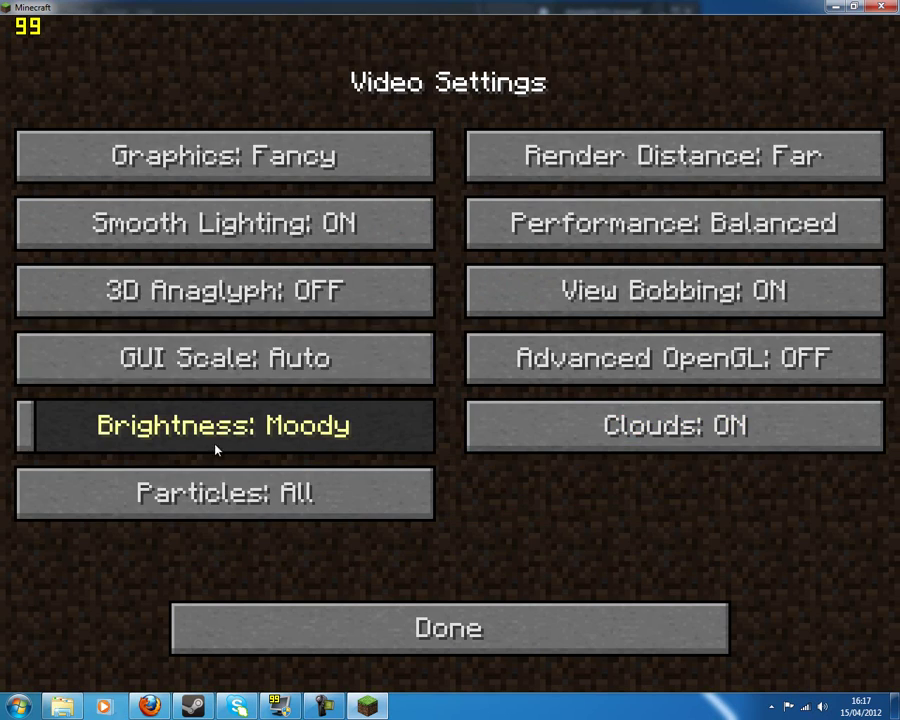
pyautogui.click(215, 358)
pyautogui.click(416, 195)
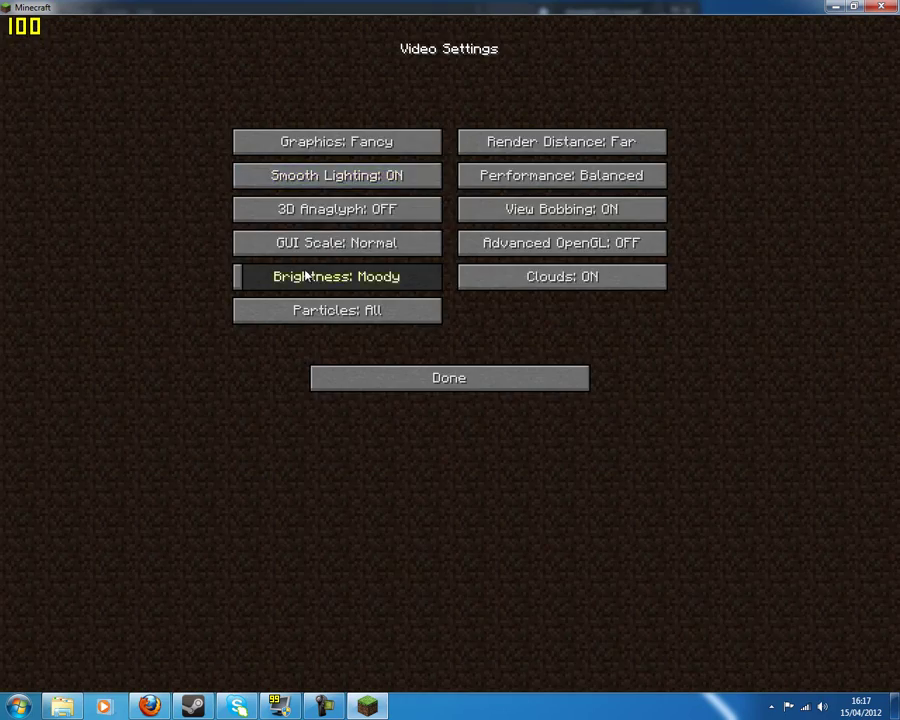
pyautogui.click(330, 243)
pyautogui.click(368, 504)
pyautogui.click(400, 495)
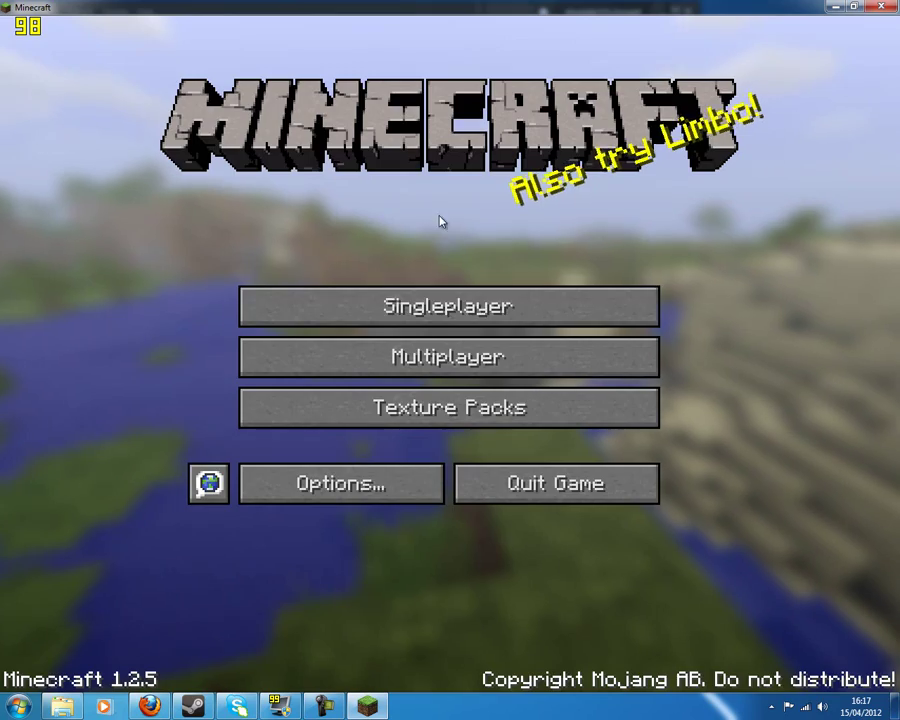
# Check the singleplayer world list, then close Minecraft and minimize Steam.
pyautogui.click(440, 306)
pyautogui.click(583, 658)
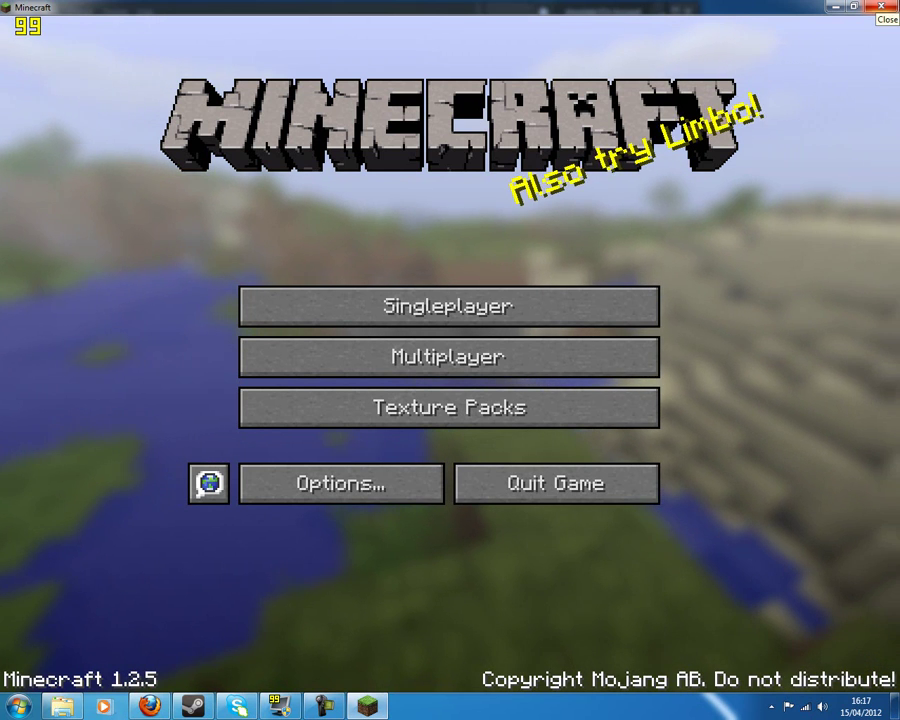
pyautogui.click(881, 6)
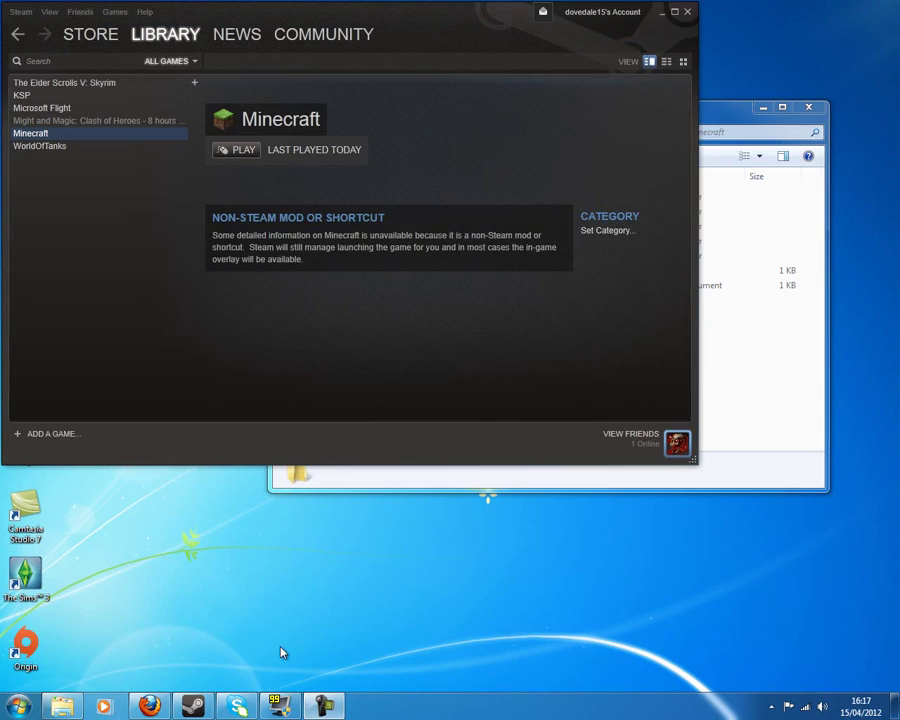
pyautogui.click(664, 16)
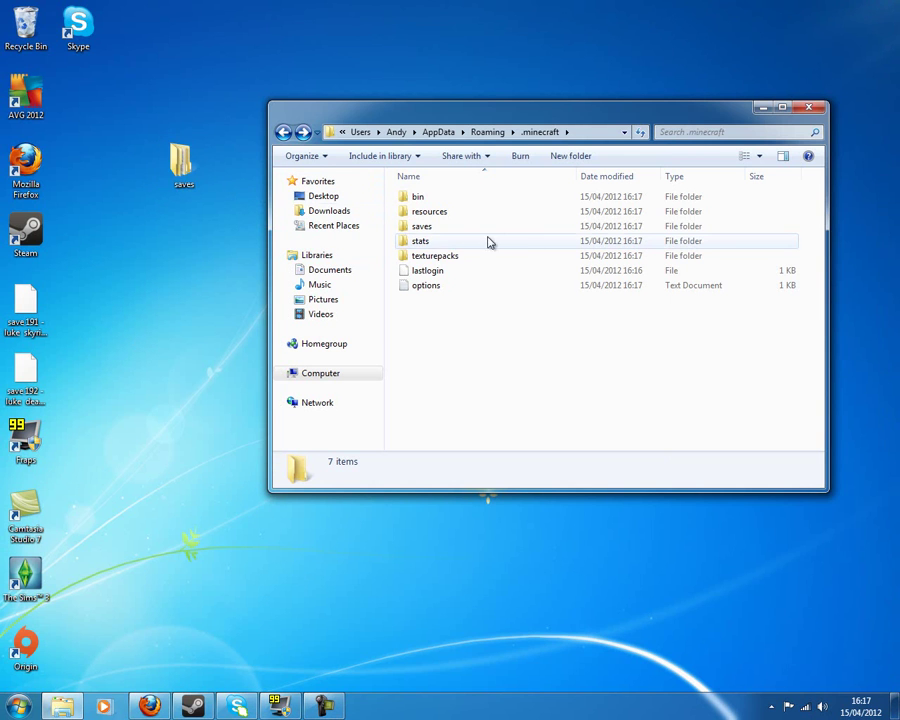
# Move the saves folder from the desktop back into .minecraft and check the worlds inside it.
pyautogui.moveTo(190, 160); pyautogui.dragTo(560, 400)
pyautogui.click(503, 493)
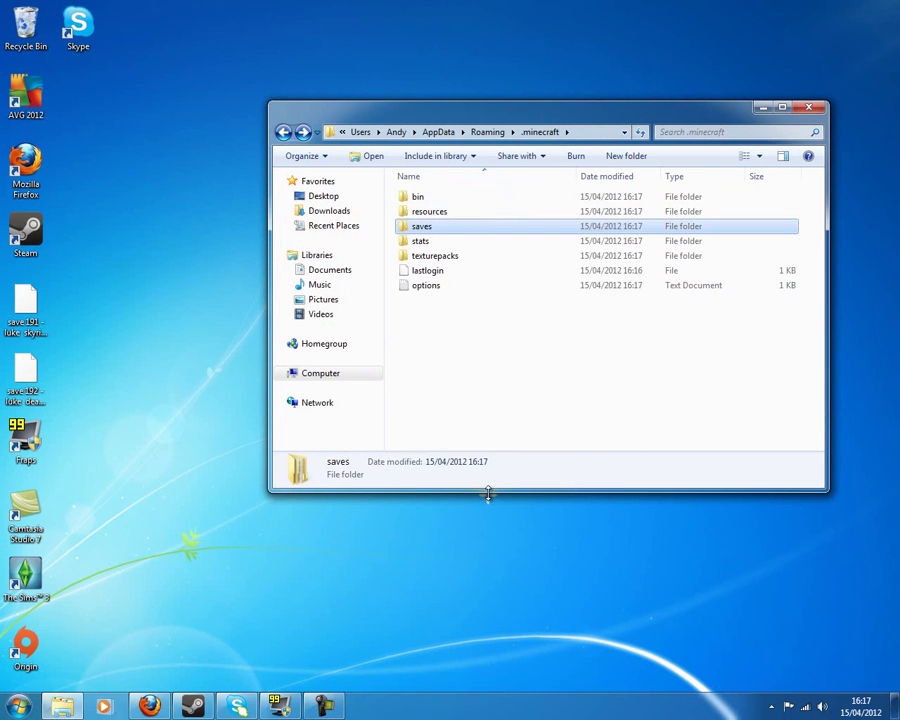
pyautogui.doubleClick(489, 230)
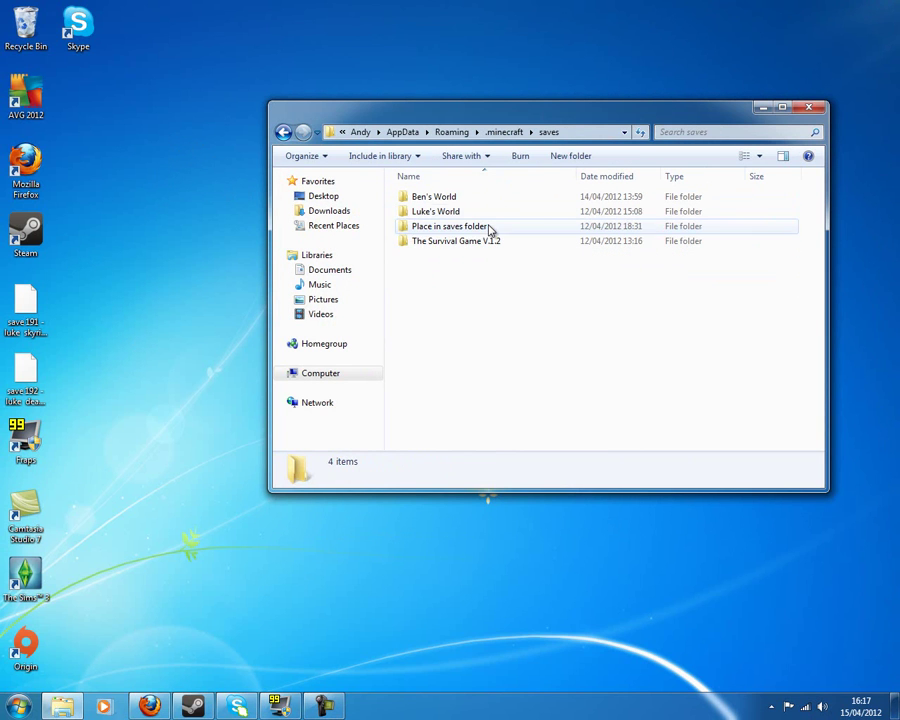
pyautogui.click(287, 133)
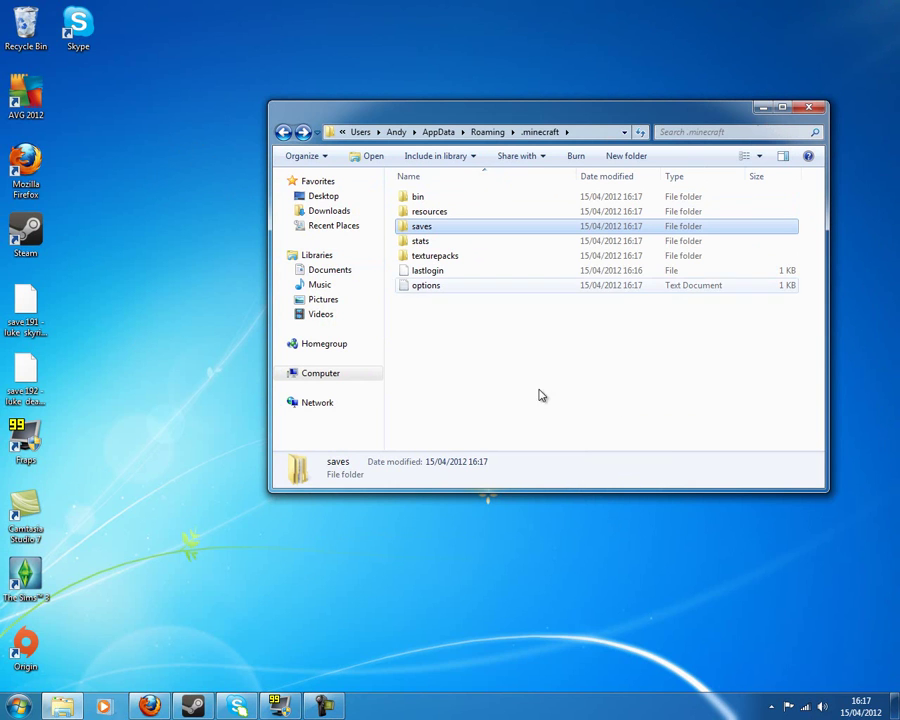
# Switch to Firefox and save ModLoader.zip for ModLoader 1.2.5 through the direct download link in Risugami's Mods topic.
pyautogui.click(149, 705)
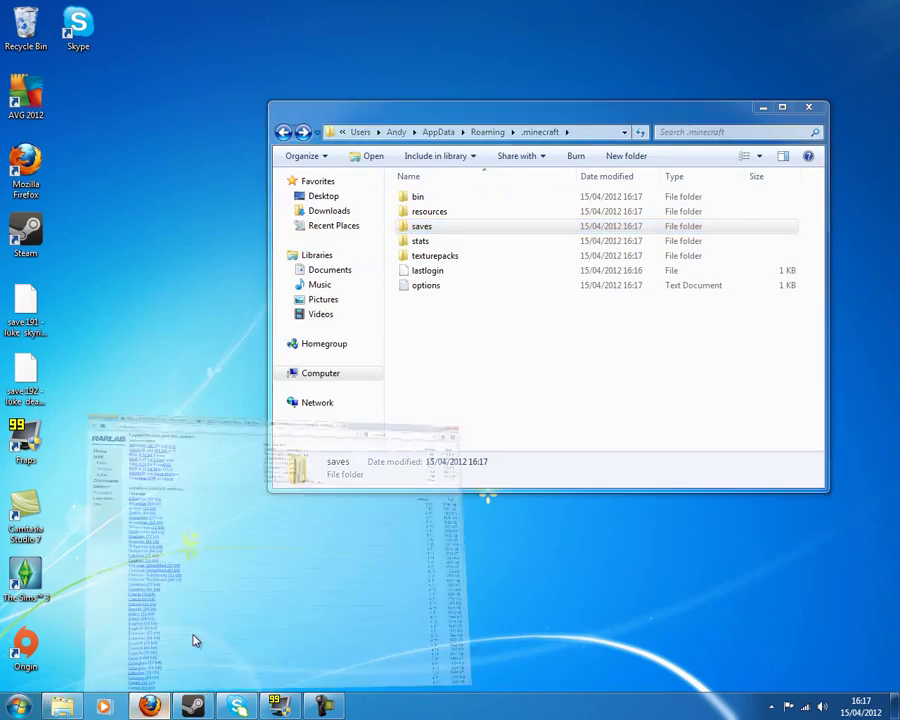
pyautogui.click(354, 9)
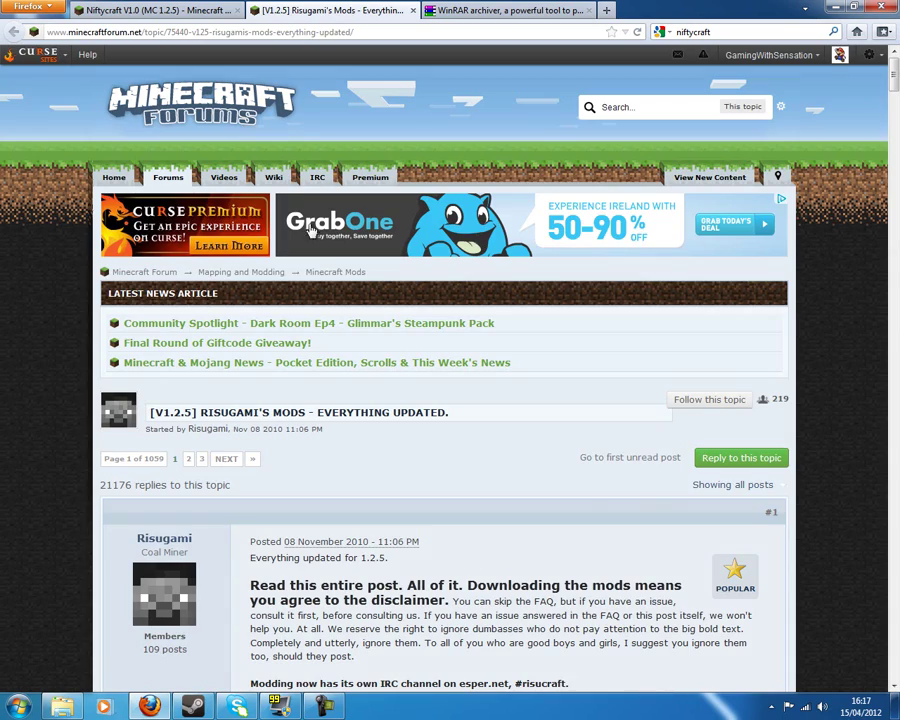
pyautogui.scroll(-10, 548, 480)
pyautogui.scroll(-10, 535, 441)
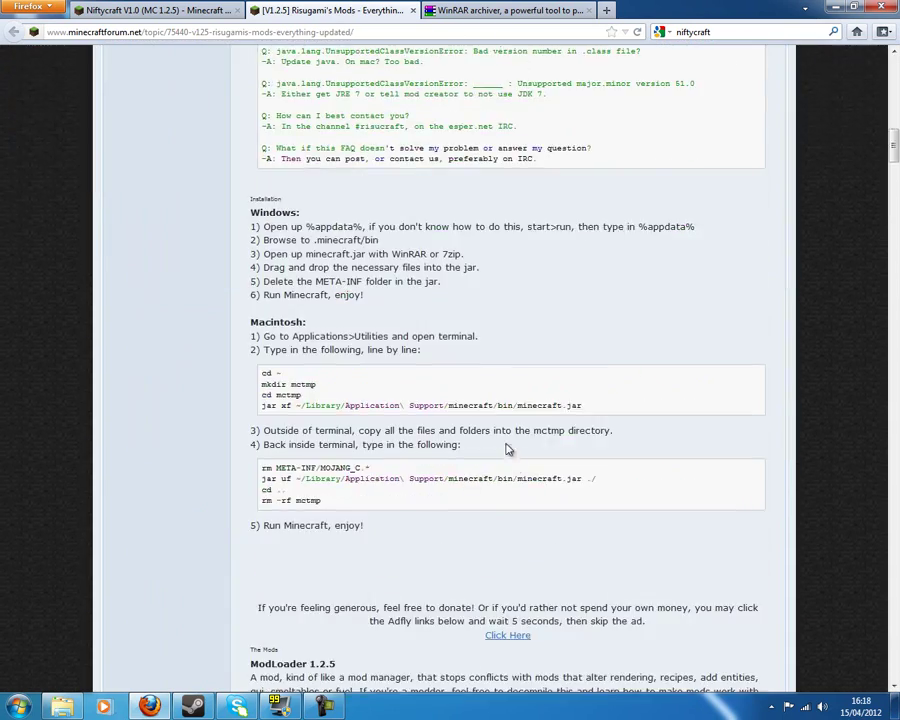
pyautogui.scroll(-5, 518, 458)
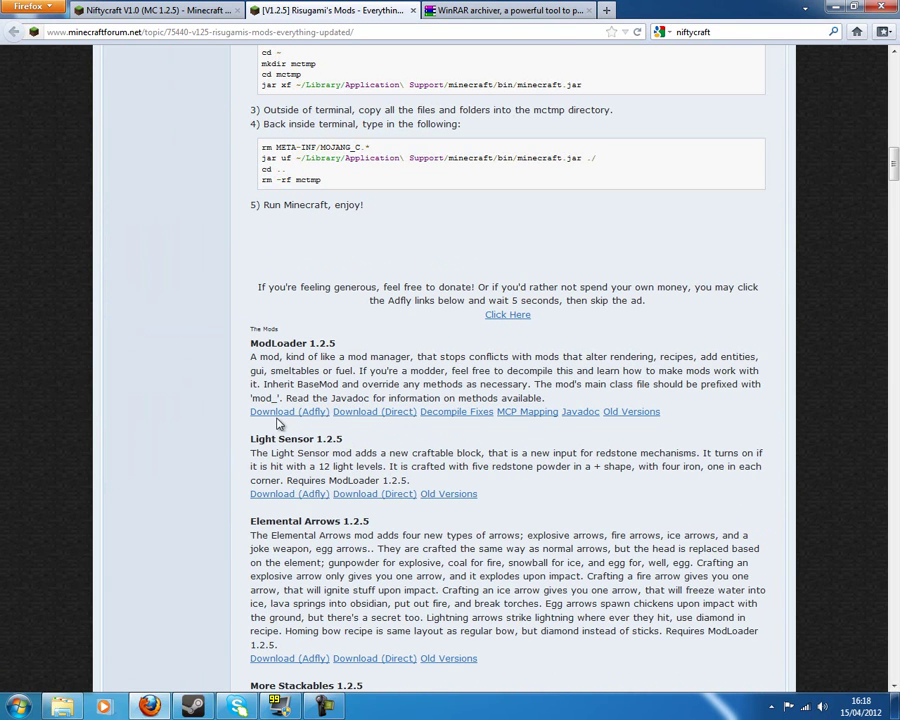
pyautogui.click(374, 411)
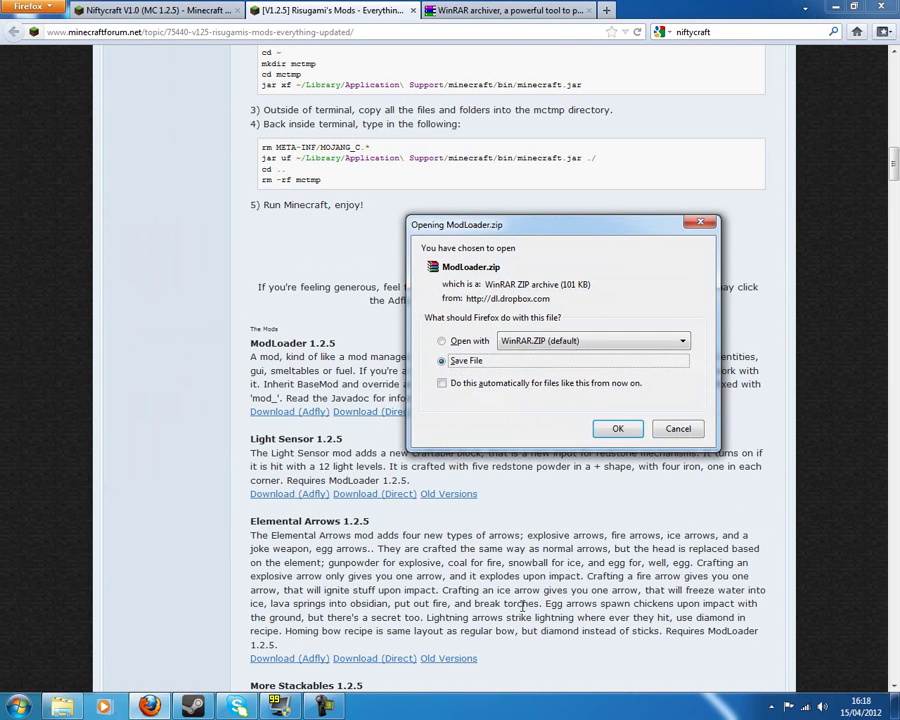
pyautogui.click(617, 428)
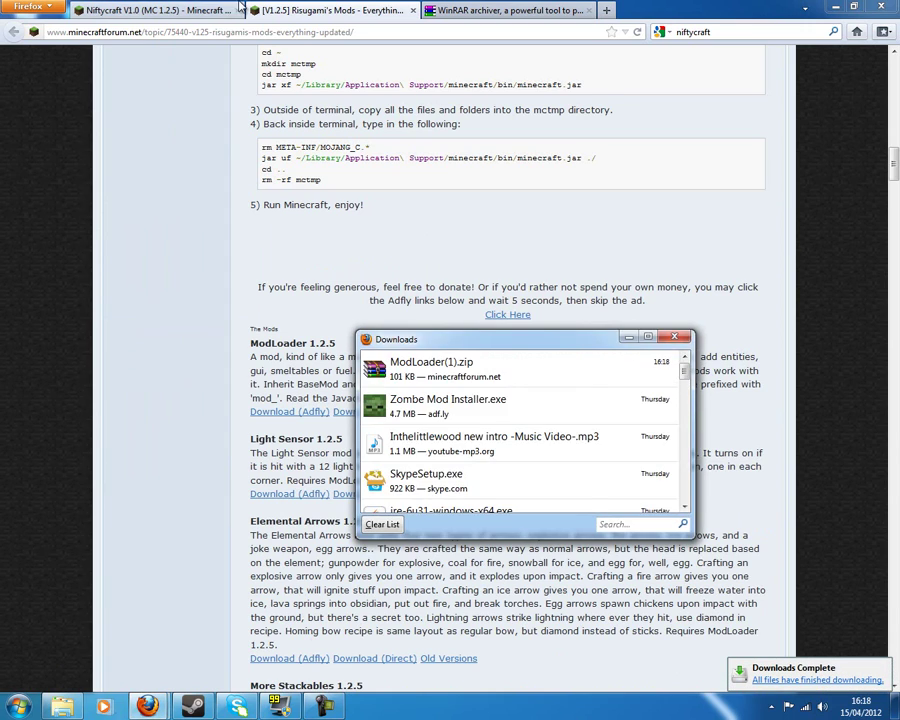
# Save NiftyCraft V1.0 (MC 1.2.5).rar through the direct download link in the Niftycraft forum topic.
pyautogui.click(155, 10)
pyautogui.scroll(-3, 333, 410)
pyautogui.scroll(-20, 380, 569)
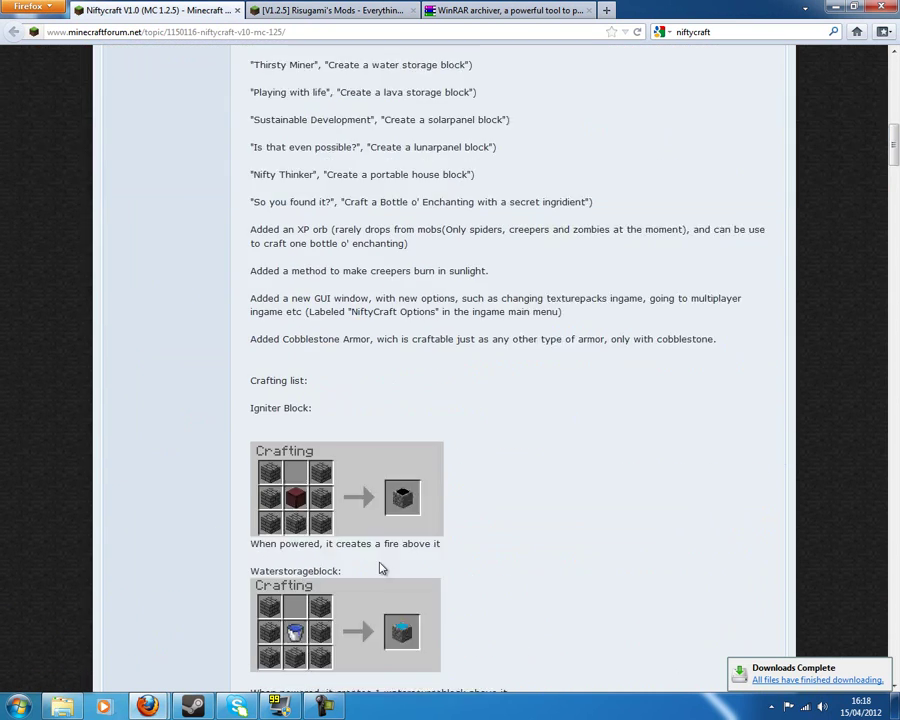
pyautogui.scroll(-15, 630, 474)
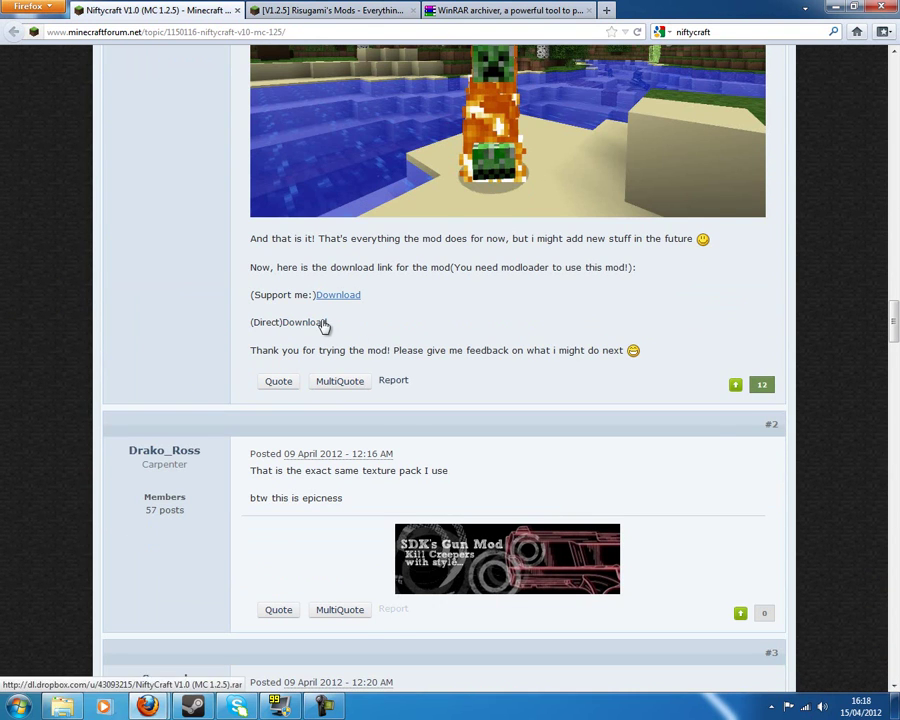
pyautogui.click(320, 322)
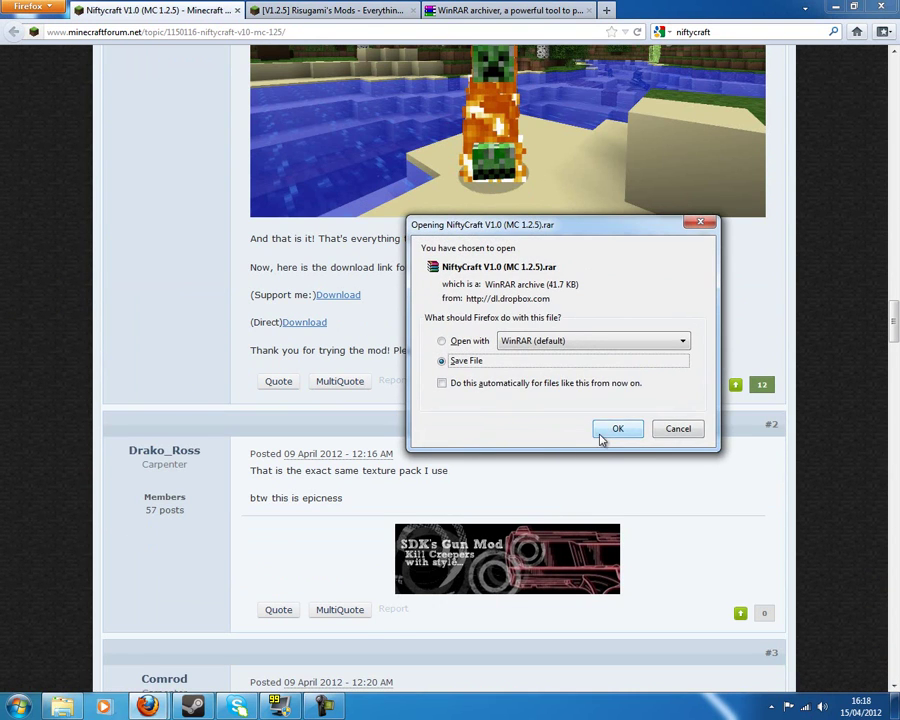
pyautogui.press('Return')
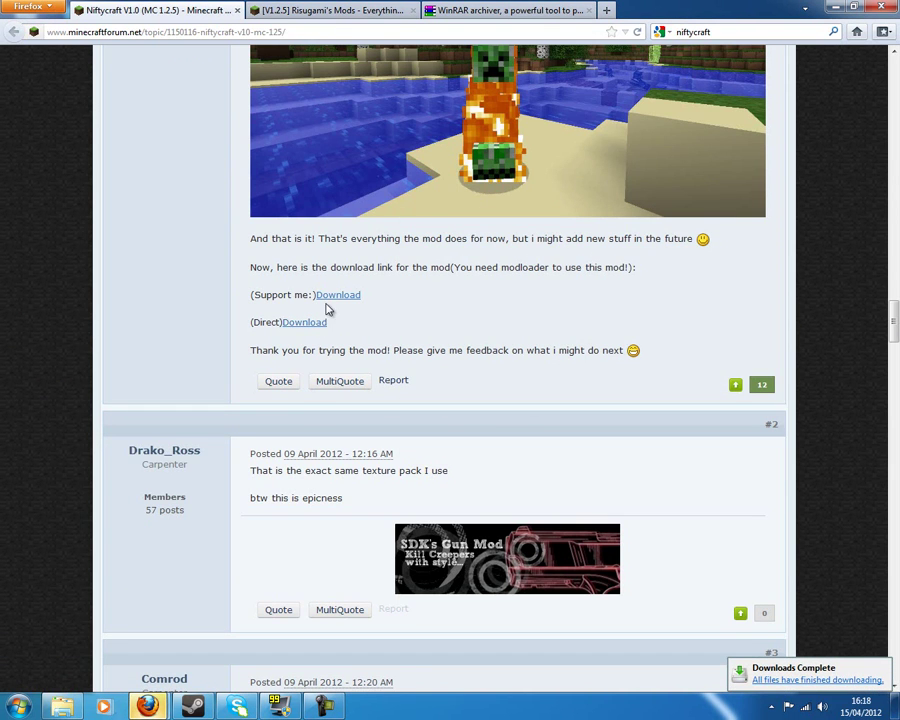
# Look at the WinRAR download page, then check the browser's download list and minimize it.
pyautogui.hotkey('ctrl', 'Tab')
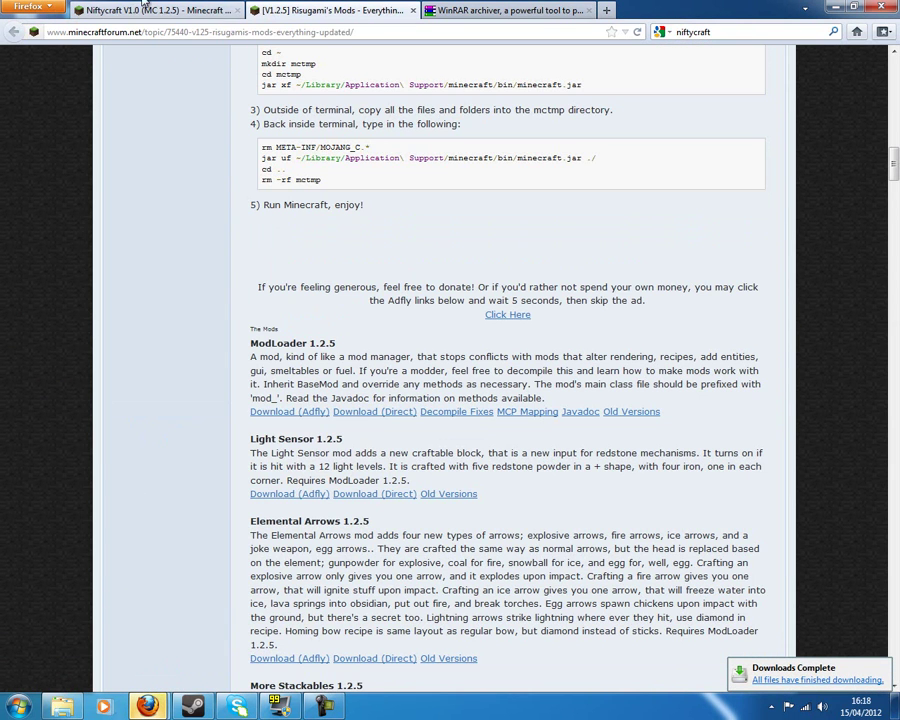
pyautogui.click(492, 8)
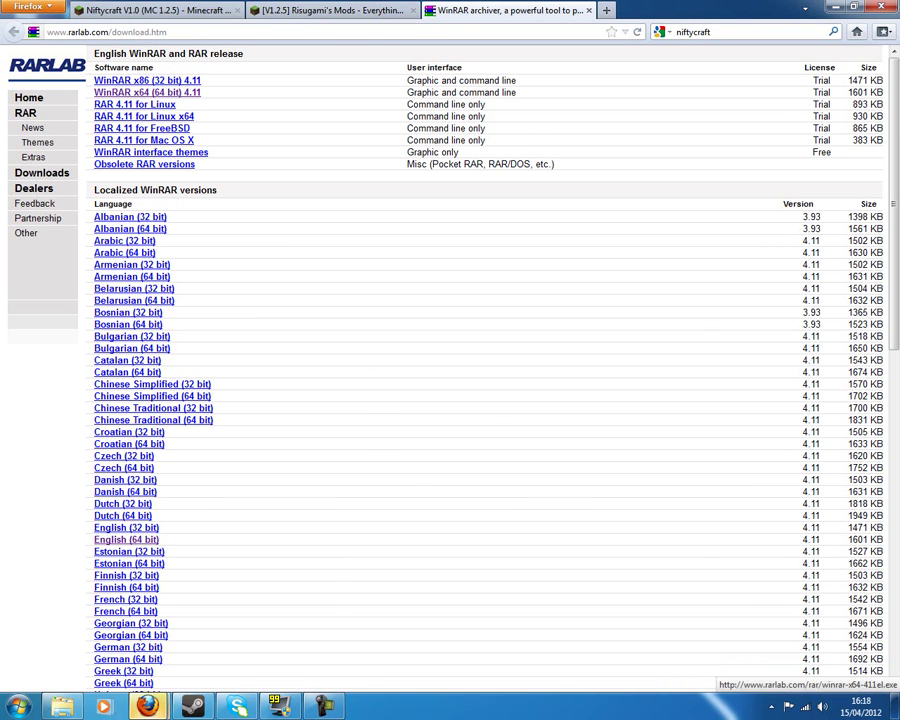
pyautogui.moveTo(147, 706)
pyautogui.click(270, 672)
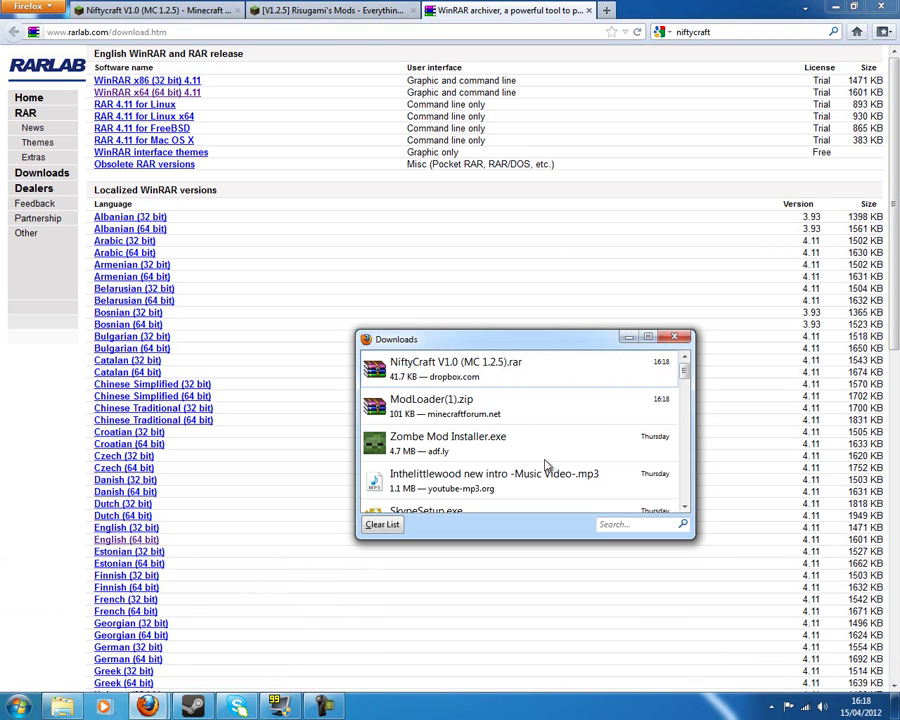
pyautogui.click(628, 337)
# Search the Downloads folder for "mod", open ModLoader(1).zip in WinRAR and snap its window to half the screen.
pyautogui.click(18, 706)
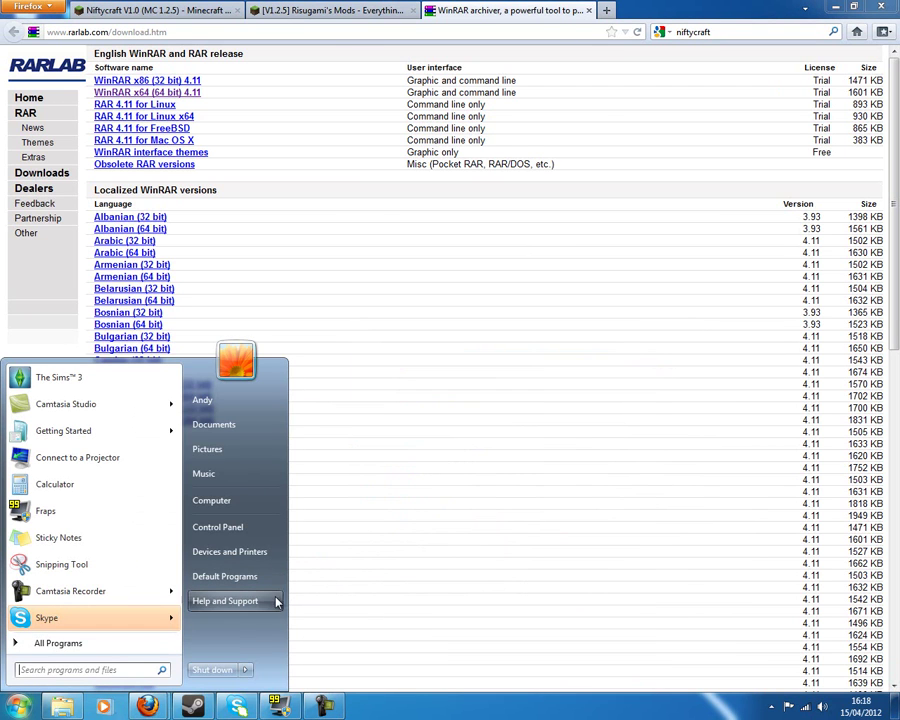
pyautogui.click(62, 707)
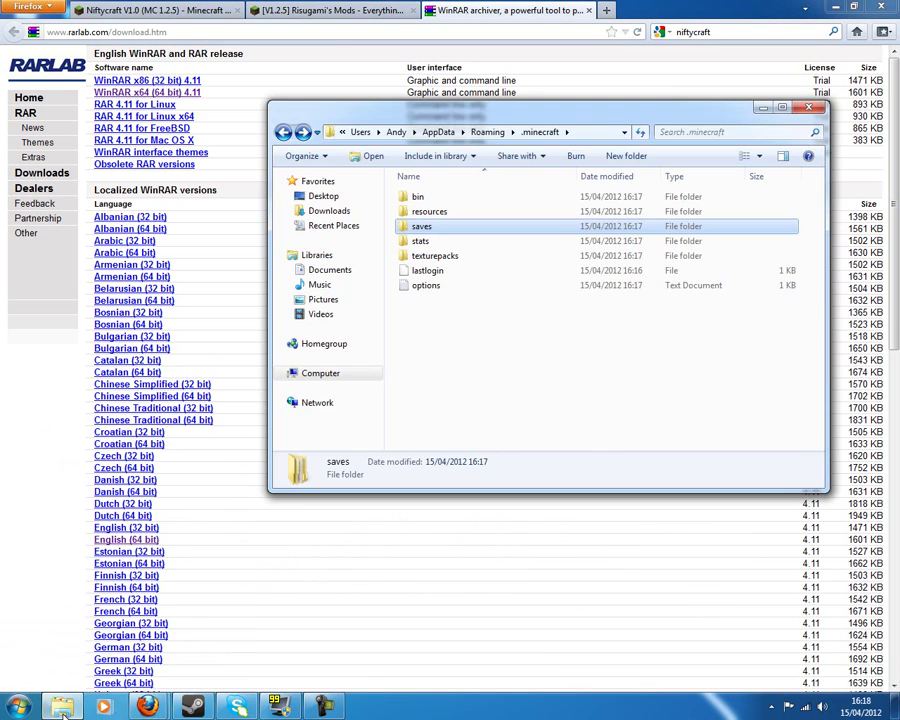
pyautogui.click(18, 706)
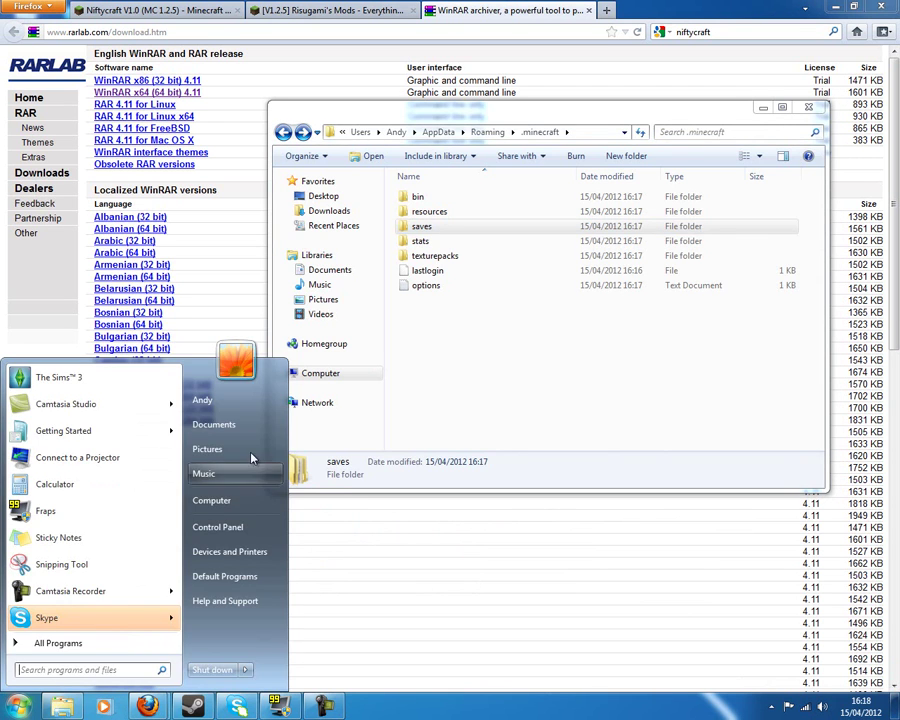
pyautogui.click(213, 424)
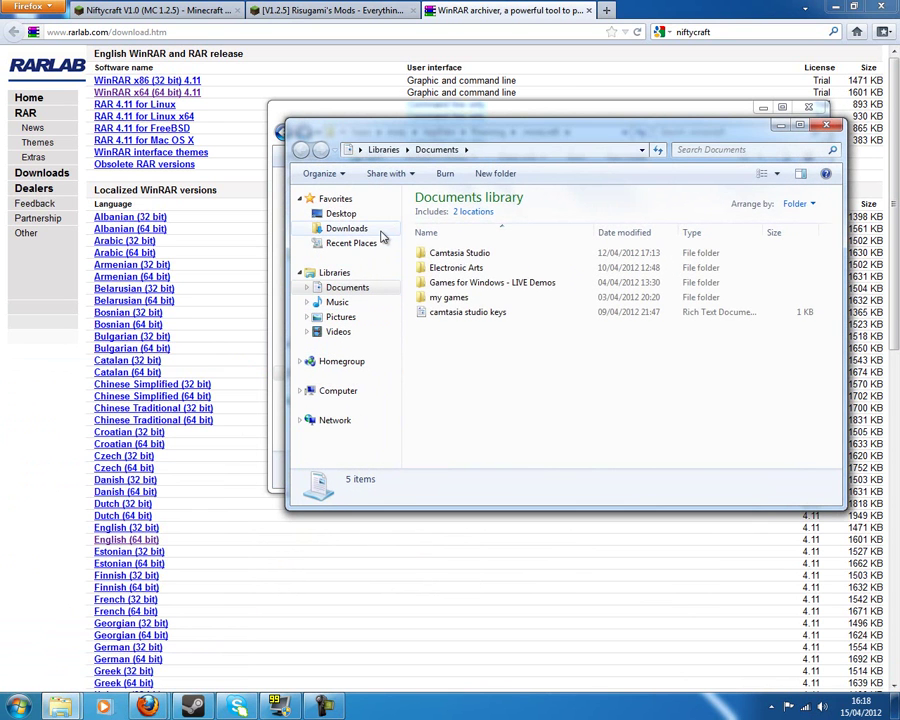
pyautogui.click(347, 228)
pyautogui.click(771, 150)
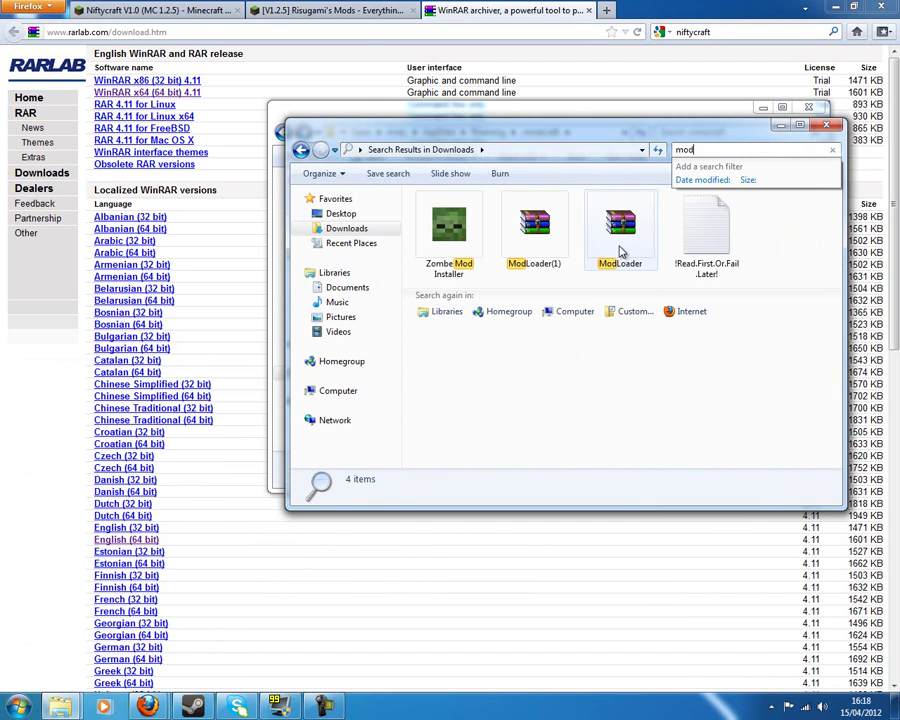
pyautogui.click(545, 250)
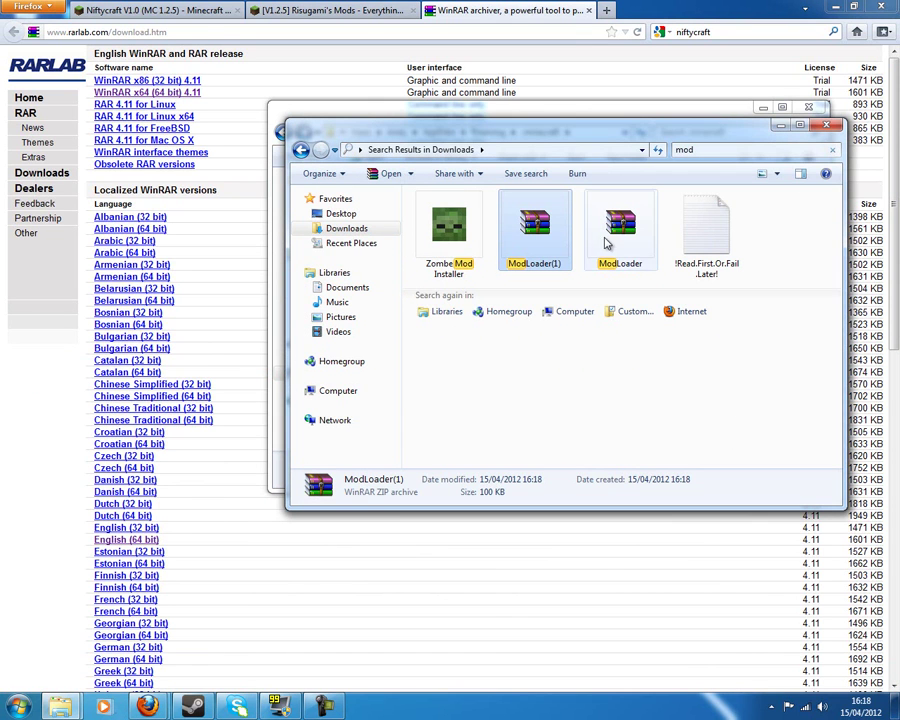
pyautogui.doubleClick(551, 250)
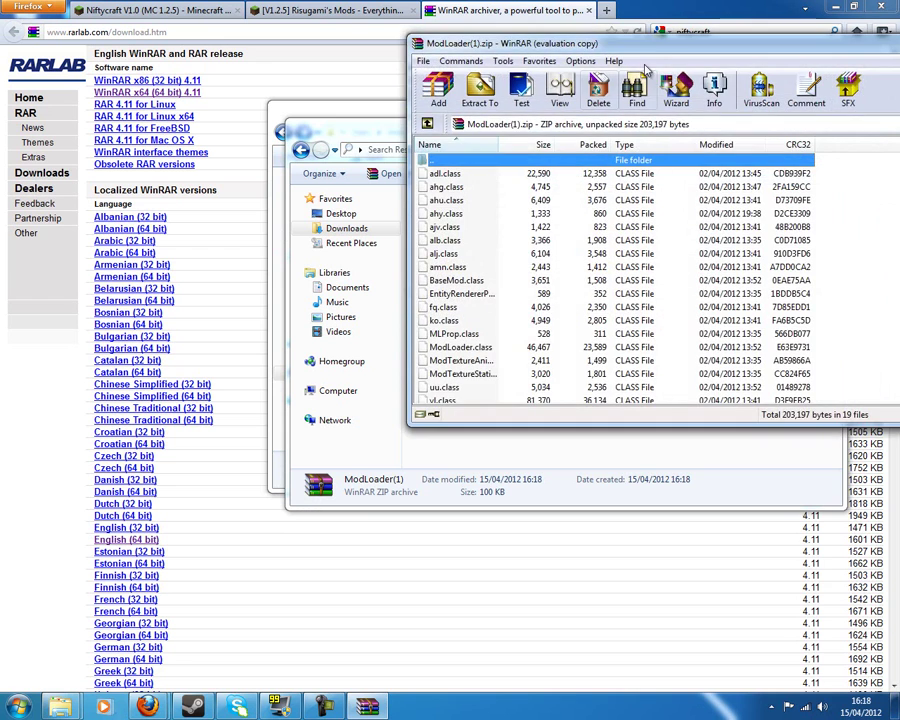
pyautogui.press('super+Right')
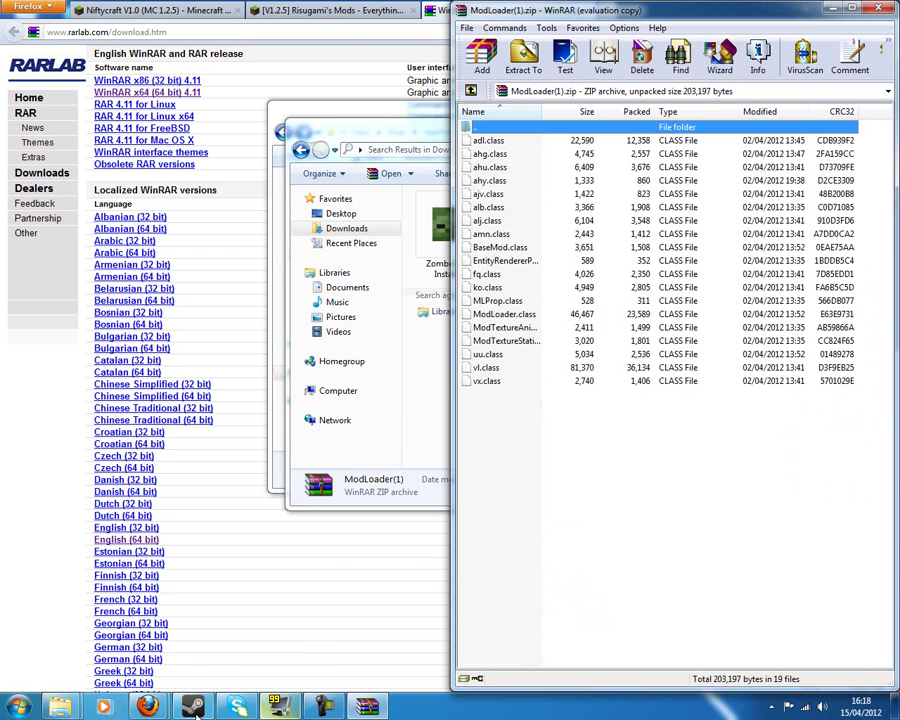
# Open minecraft.jar from the .minecraft bin folder with WinRAR and snap its window beside the ModLoader archive.
pyautogui.click(60, 706)
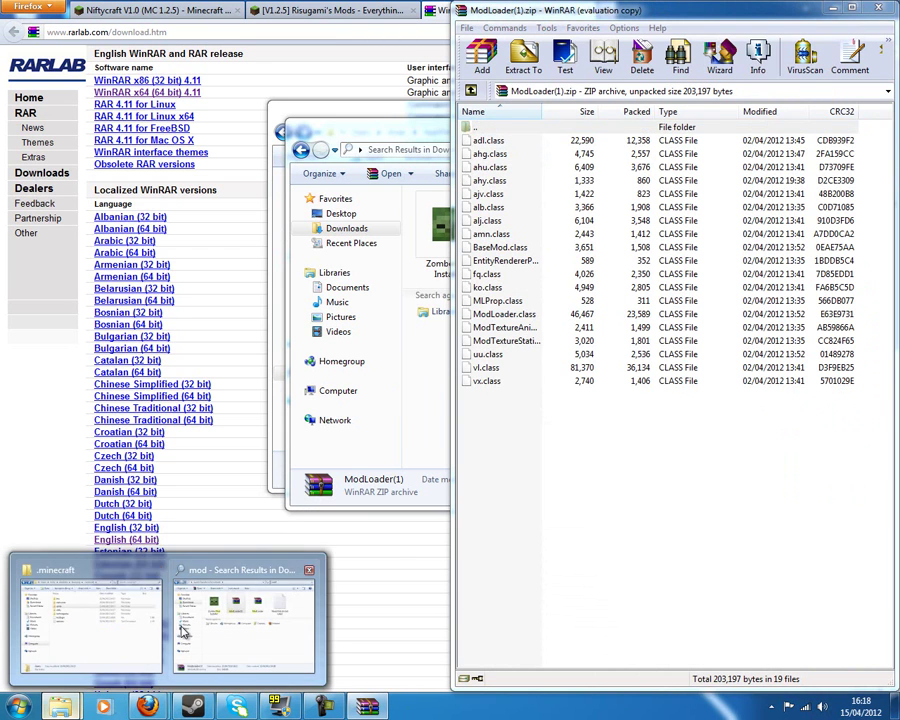
pyautogui.click(147, 643)
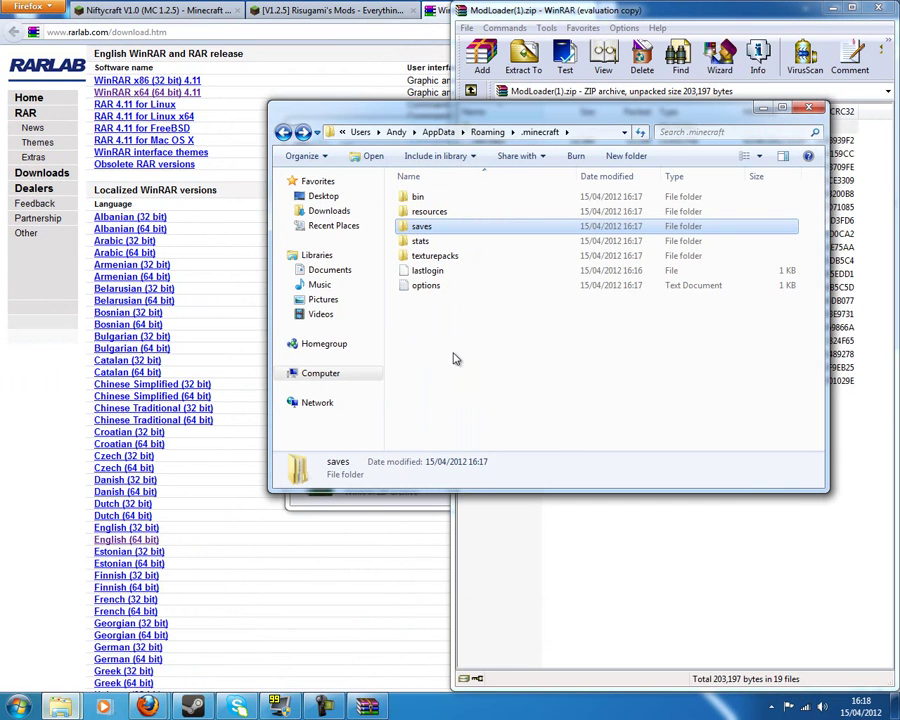
pyautogui.doubleClick(498, 200)
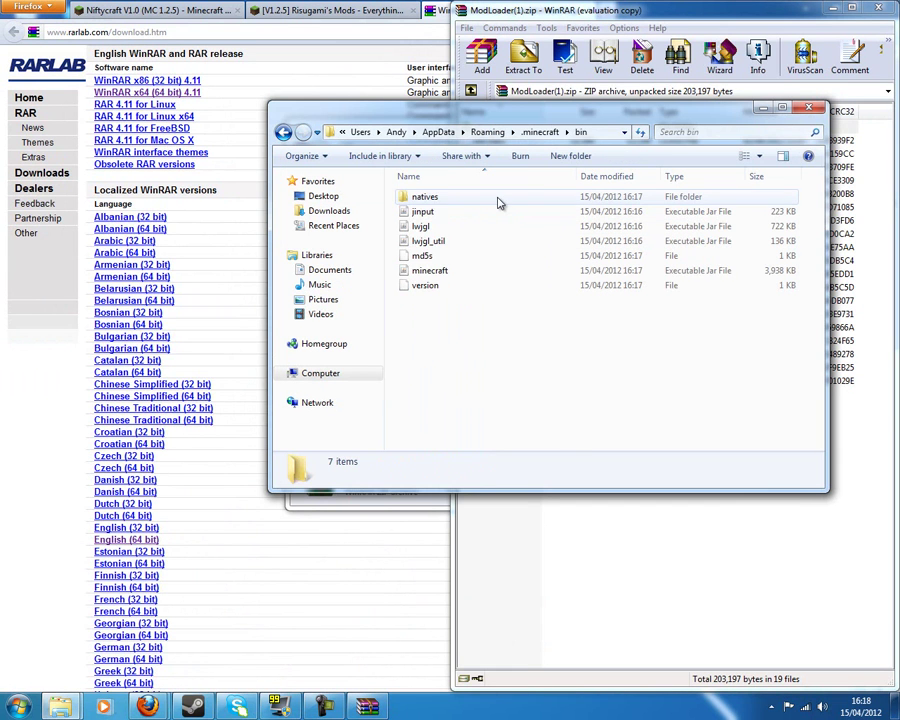
pyautogui.click(505, 278)
pyautogui.rightClick(545, 272)
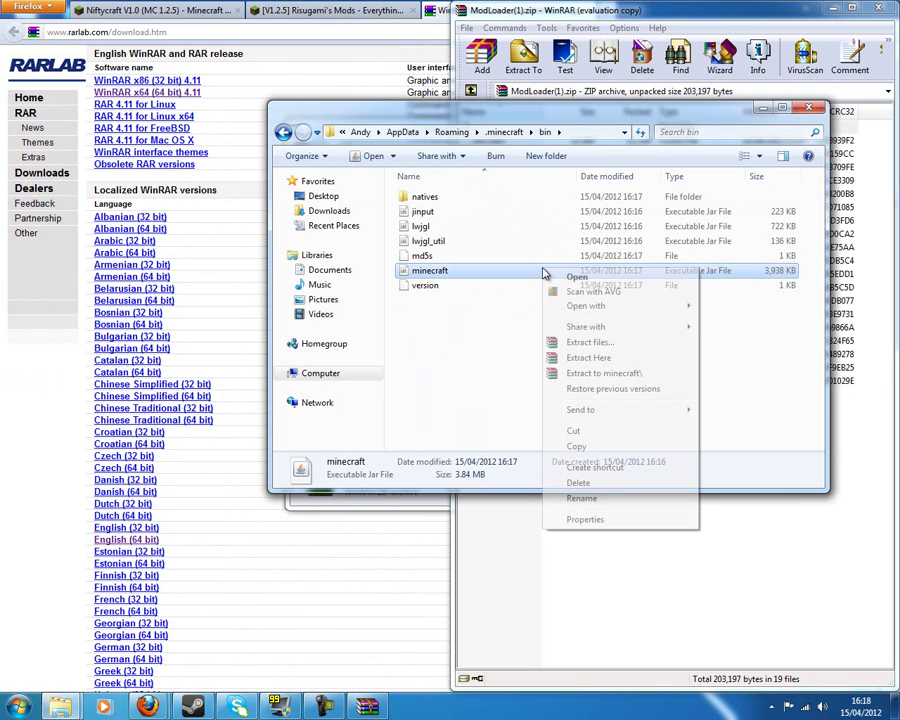
pyautogui.moveTo(580, 310)
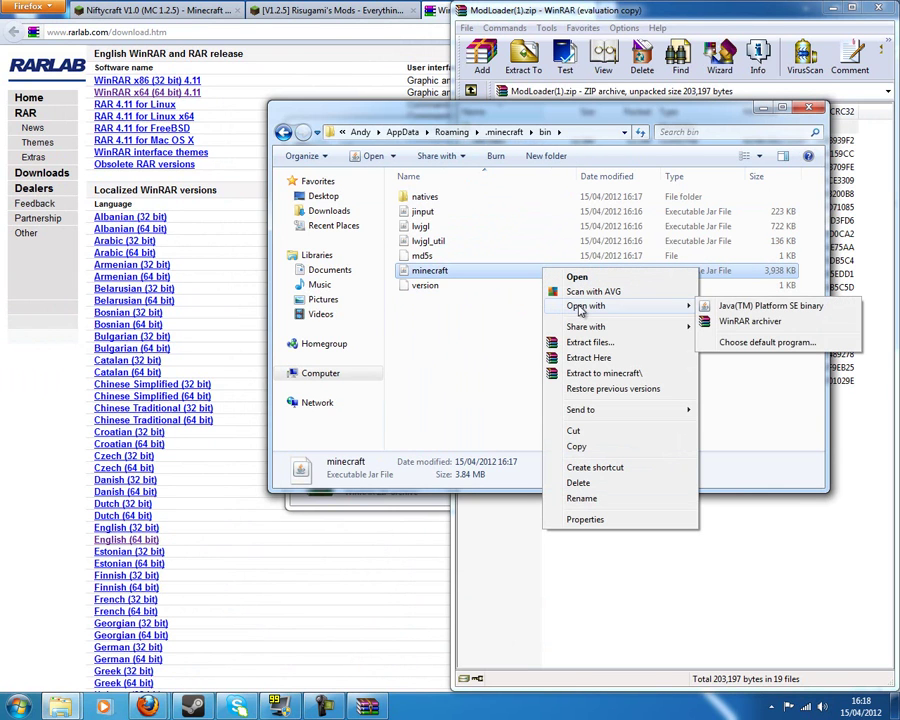
pyautogui.click(749, 321)
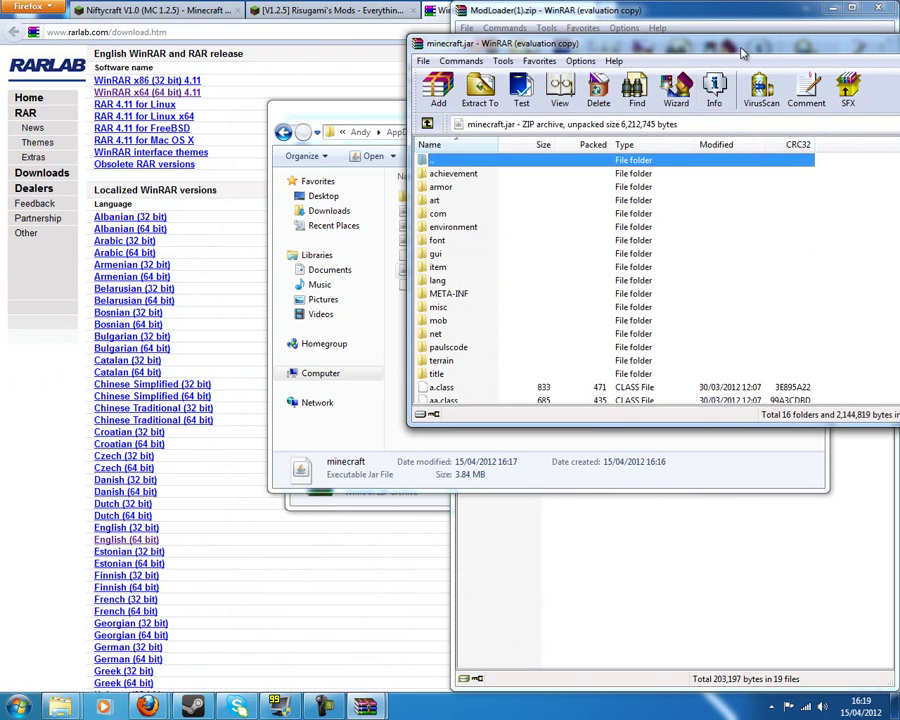
pyautogui.moveTo(740, 52); pyautogui.dragTo(0, 240)
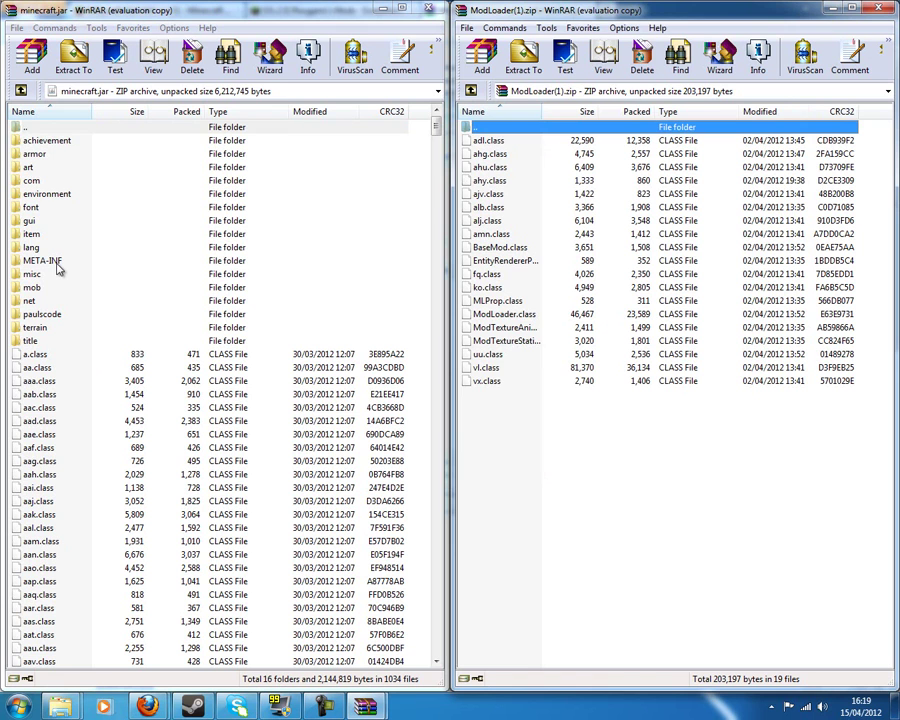
# Delete the META-INF folder from the minecraft.jar archive.
pyautogui.click(45, 261)
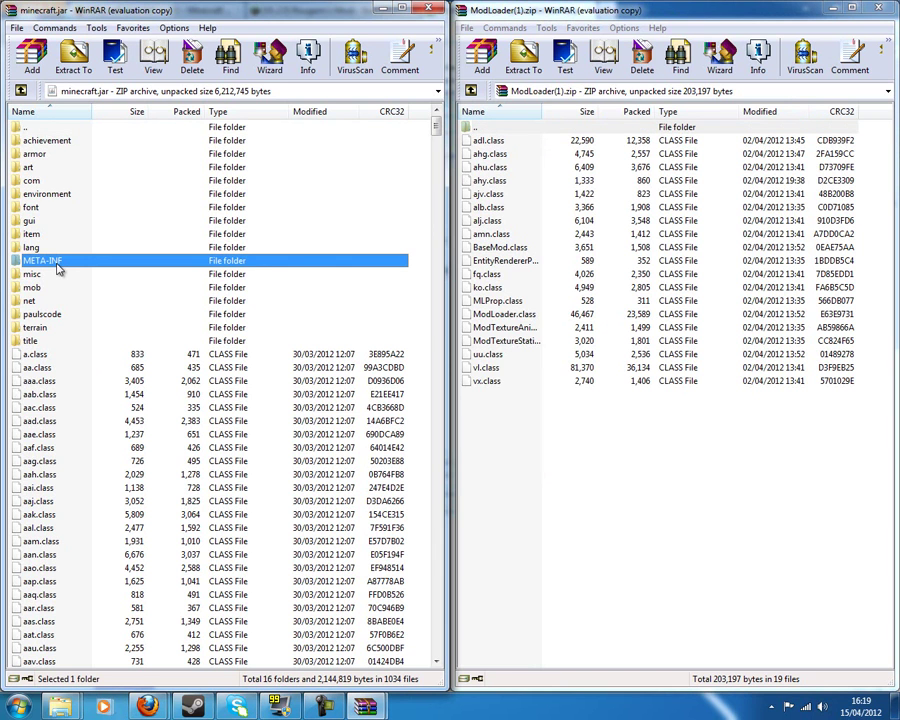
pyautogui.rightClick(58, 268)
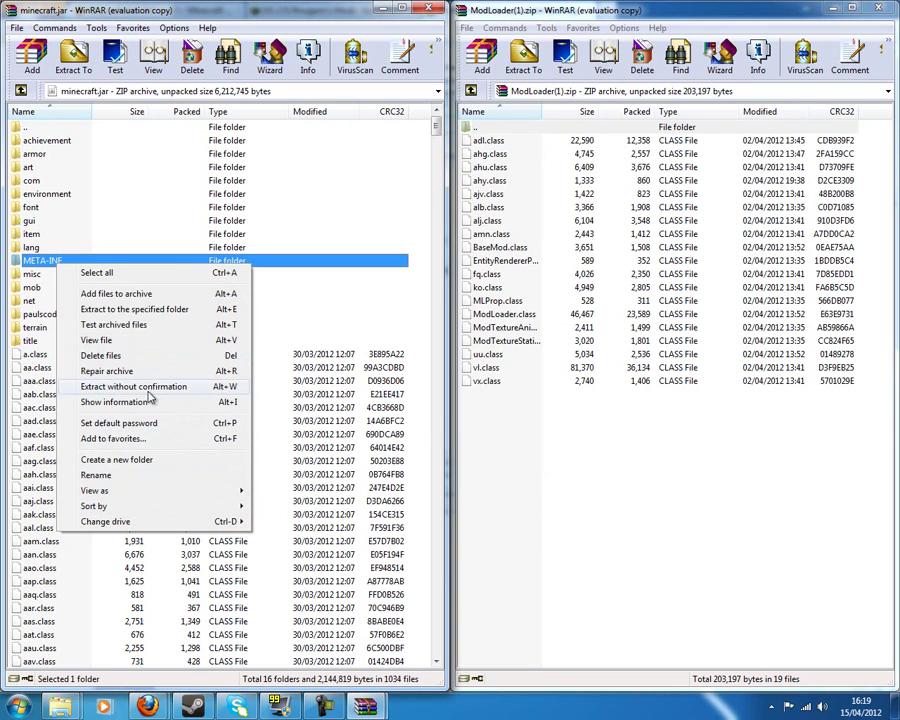
pyautogui.click(148, 355)
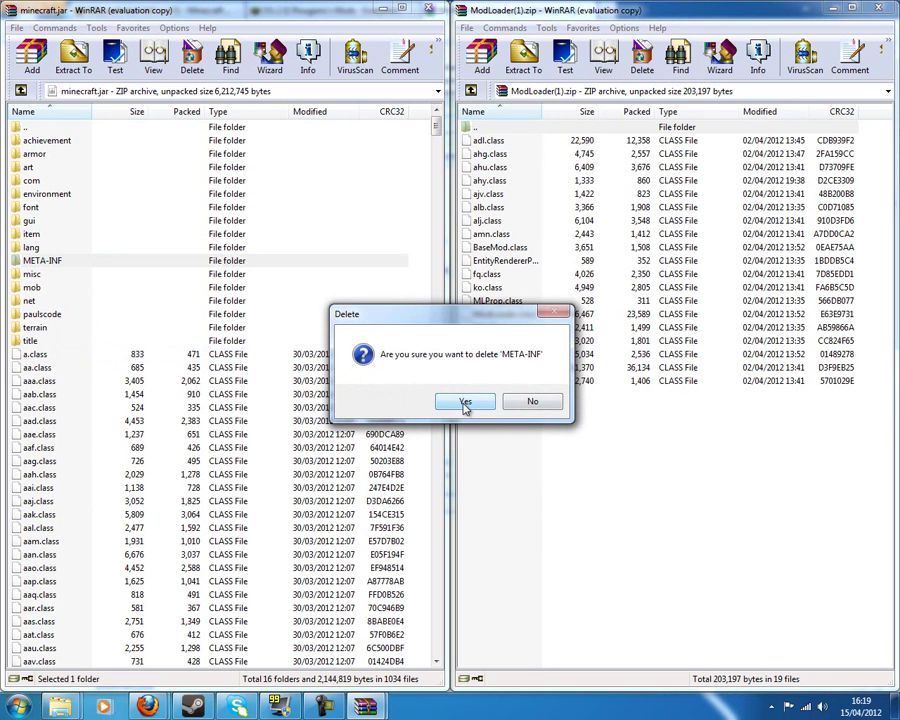
pyautogui.click(465, 403)
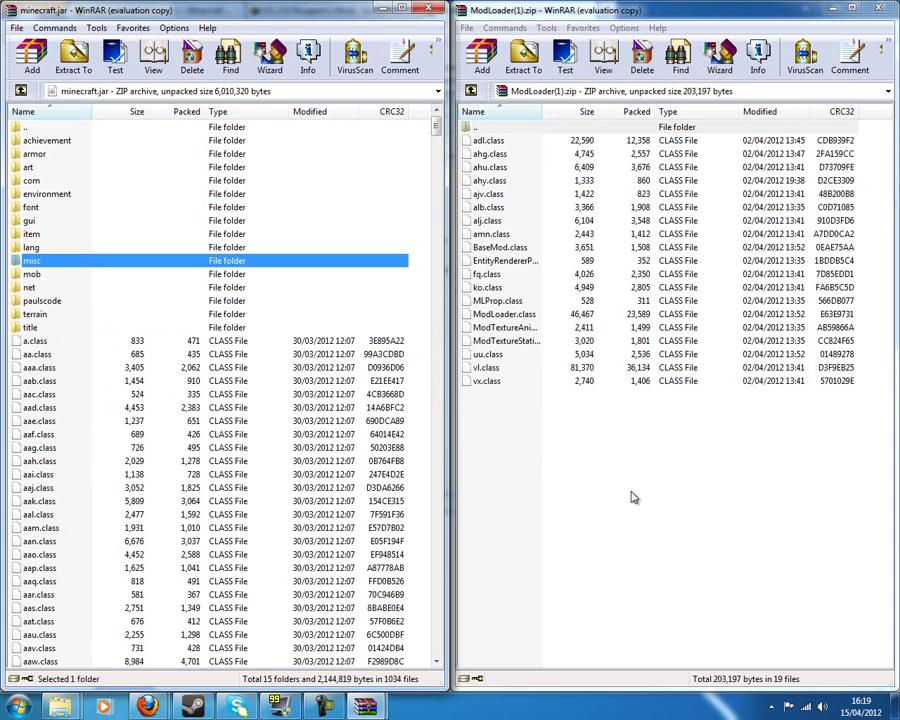
# Copy all the class files from ModLoader(1).zip into minecraft.jar with the Add and replace files mode.
pyautogui.moveTo(635, 576); pyautogui.dragTo(556, 143)
pyautogui.moveTo(690, 313); pyautogui.dragTo(362, 300)
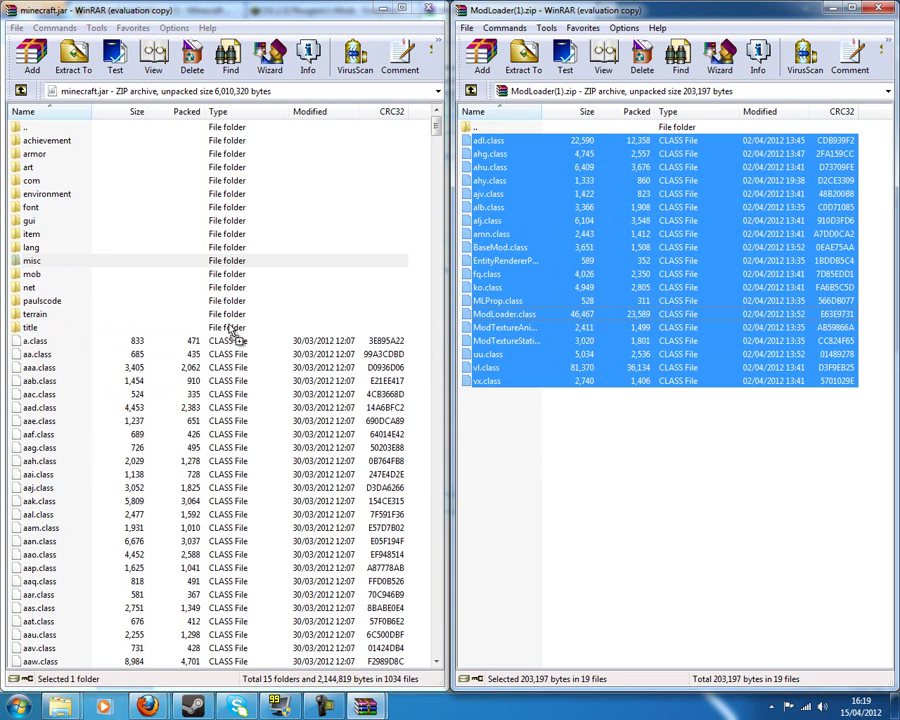
pyautogui.moveTo(197, 246); pyautogui.dragTo(198, 252)
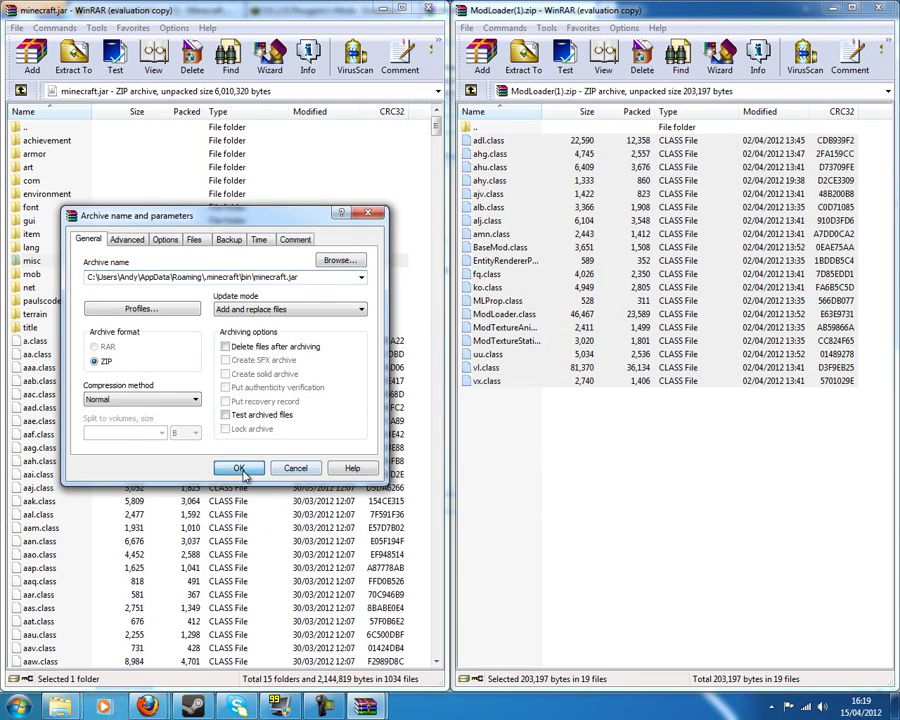
pyautogui.click(238, 465)
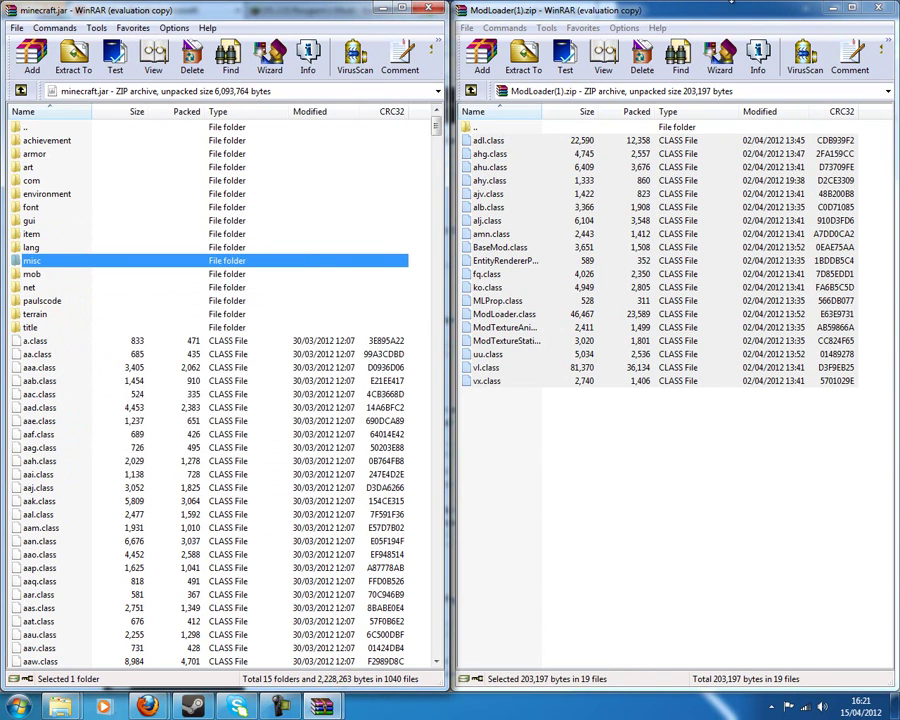
# Close the ModLoader archive, search Downloads for "ni" and open NiftyCraft V1.0 (MC 1.2.5).rar beside the minecraft.jar window.
pyautogui.click(878, 10)
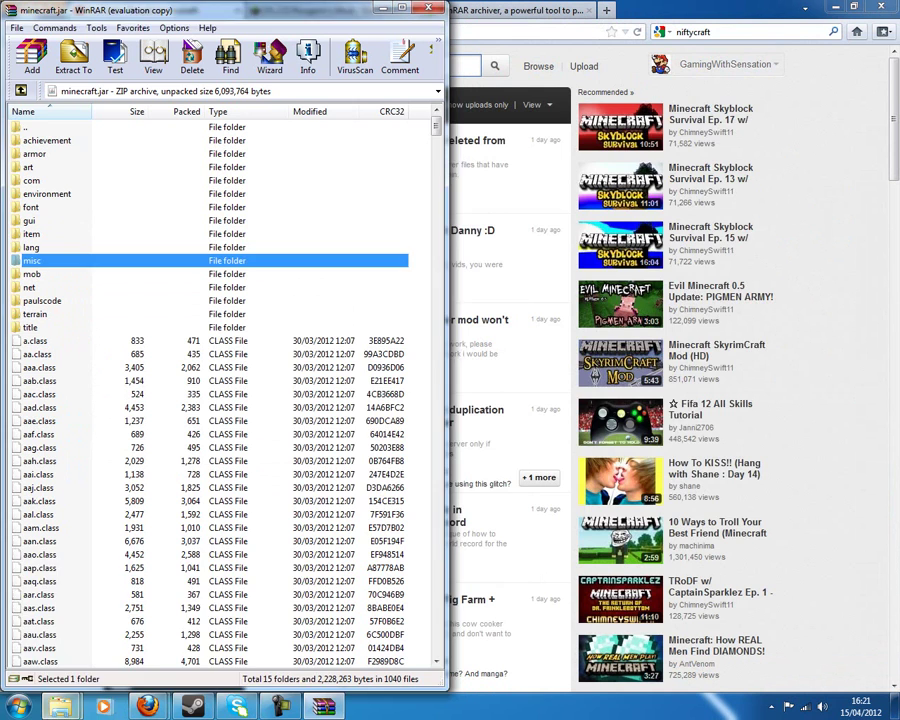
pyautogui.moveTo(60, 706)
pyautogui.click(230, 610)
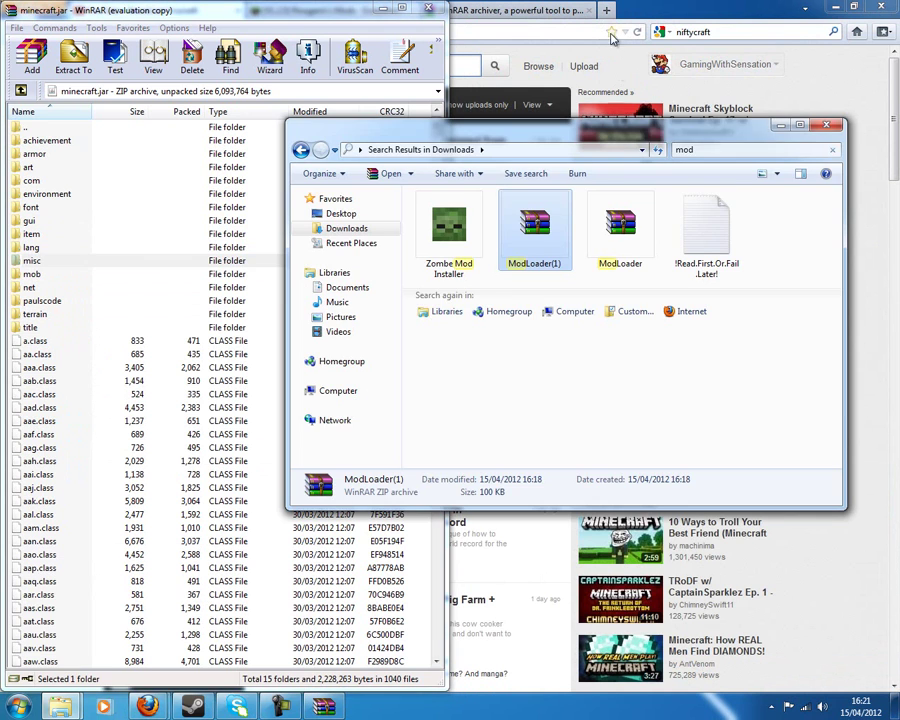
pyautogui.click(832, 150)
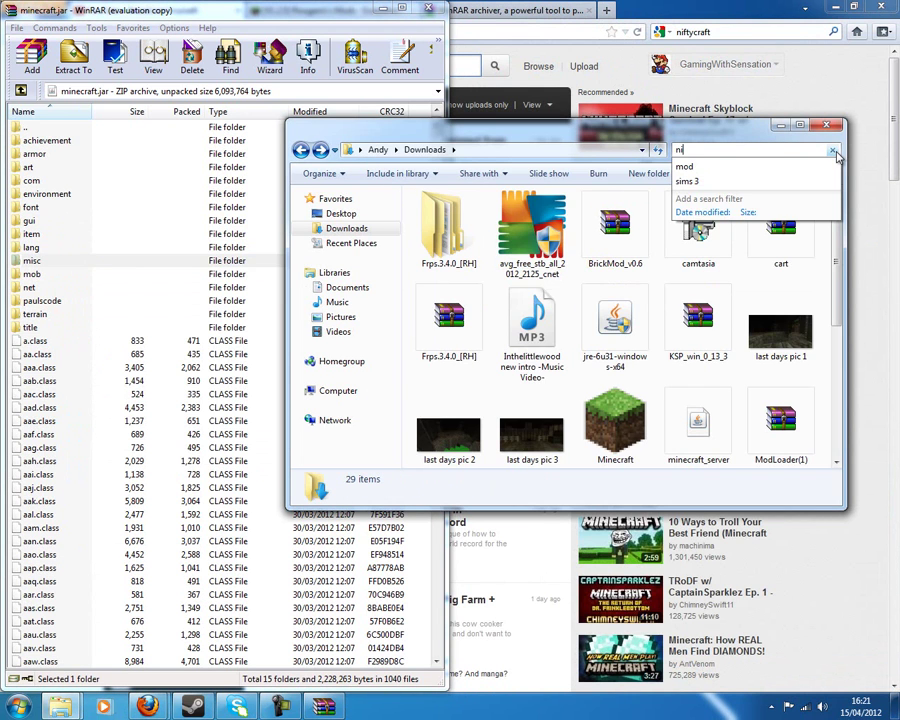
pyautogui.doubleClick(449, 240)
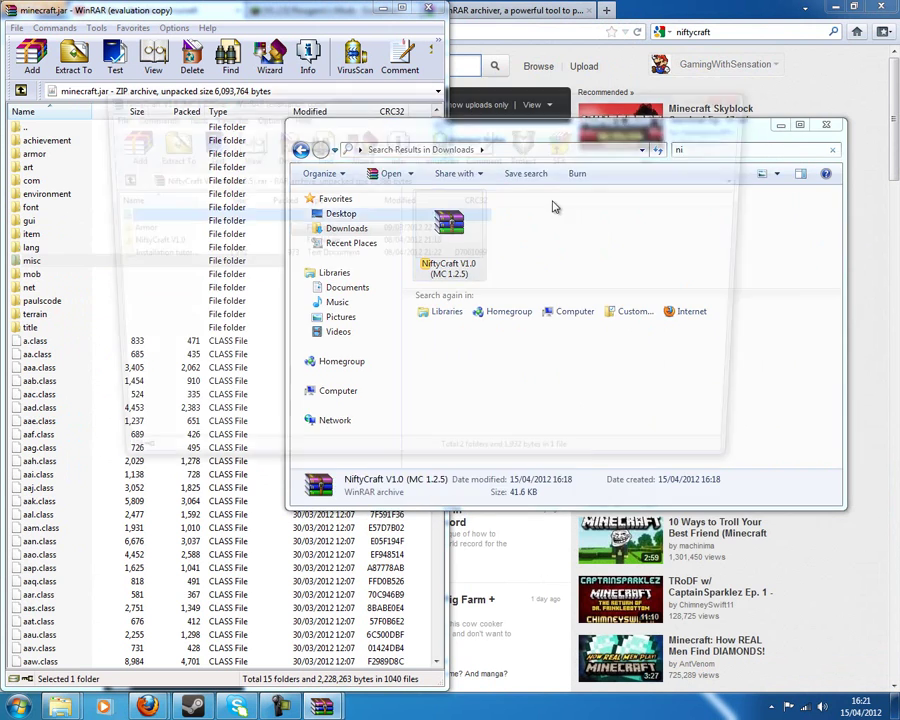
pyautogui.press('super+Right')
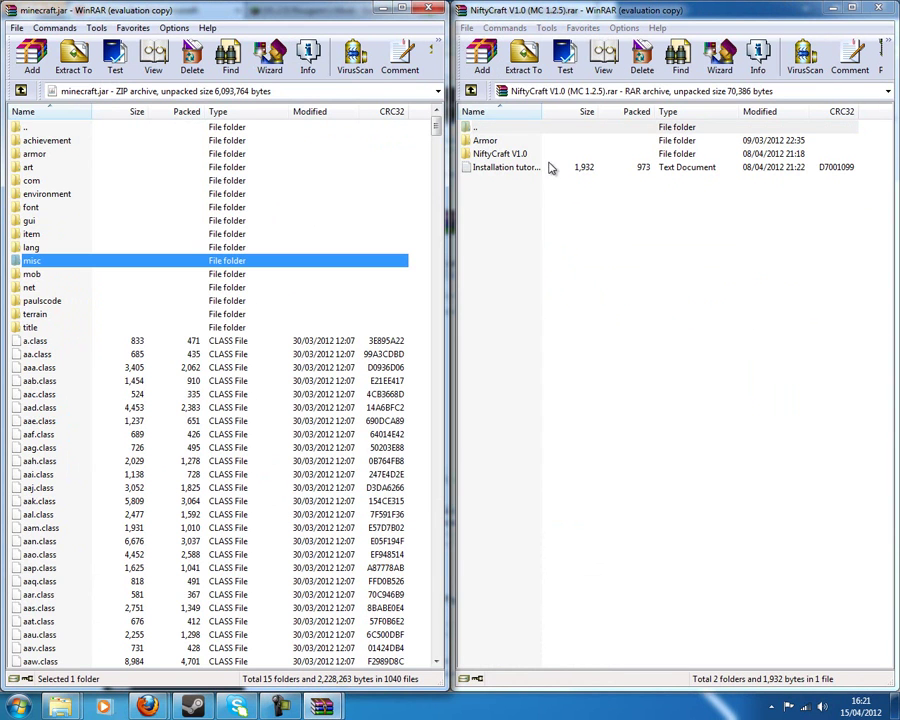
# Read the Installation tutorial + Changelog text file in the NiftyCraft archive and close it.
pyautogui.doubleClick(549, 168)
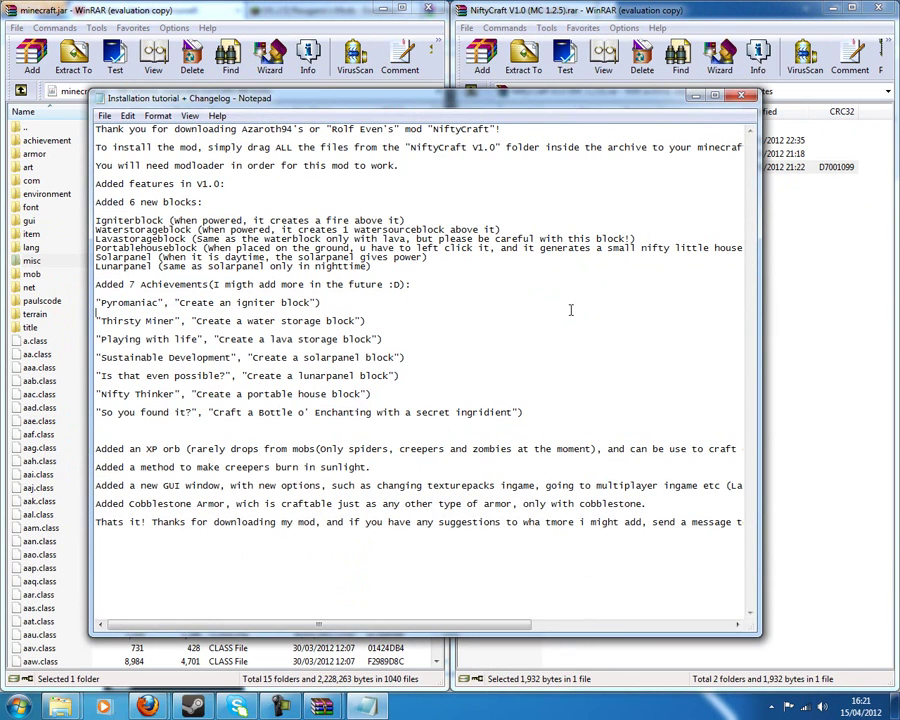
pyautogui.click(741, 97)
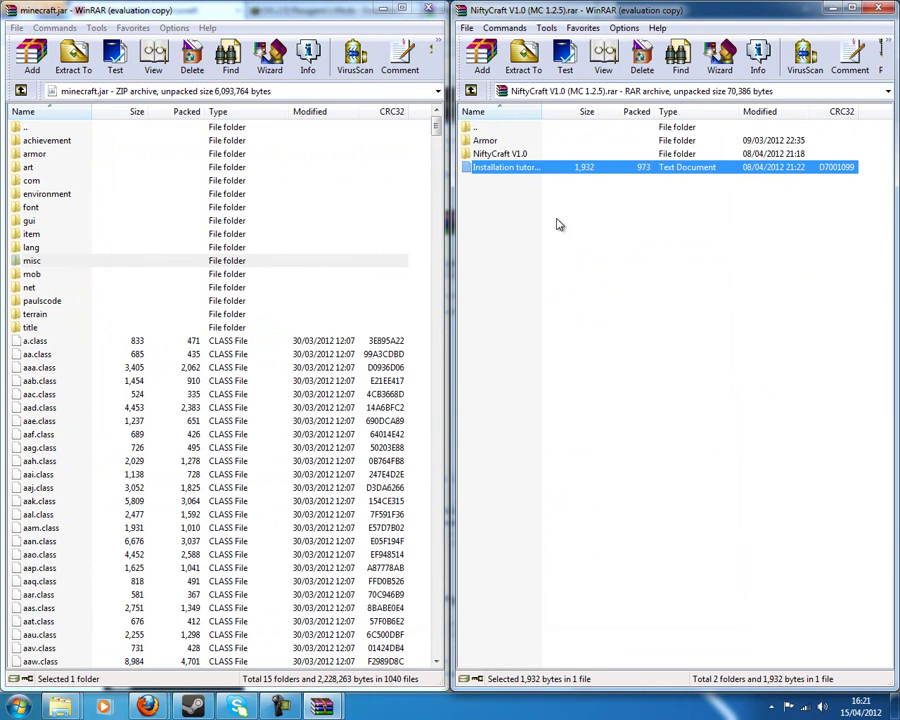
# Copy the NiftyCraft folder and all class files from the archive's NiftyCraft V1.0 folder into minecraft.jar with Add and replace files.
pyautogui.doubleClick(513, 156)
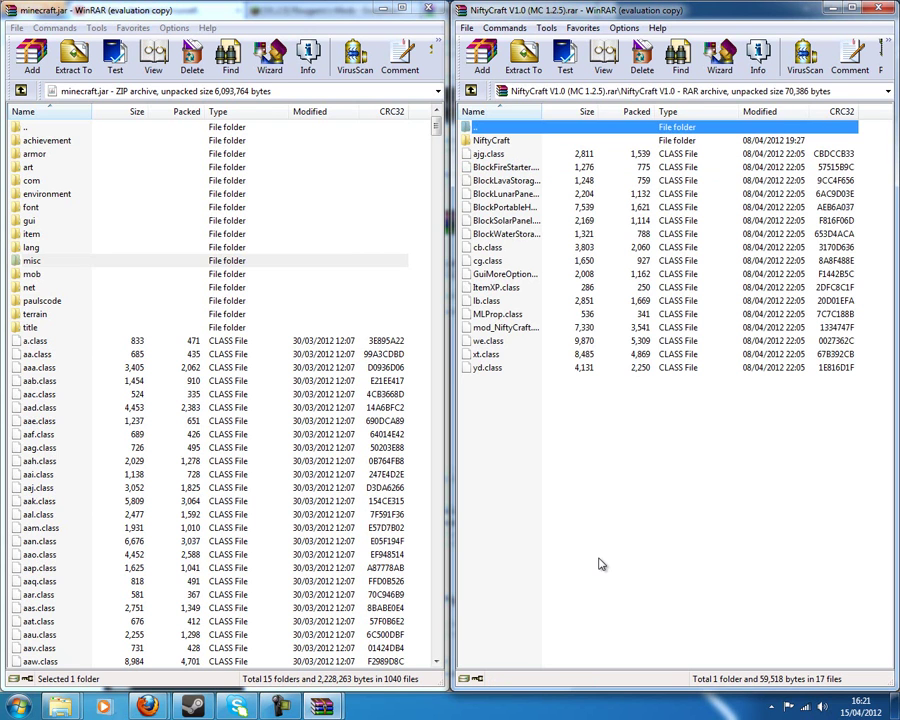
pyautogui.moveTo(599, 564); pyautogui.dragTo(553, 248)
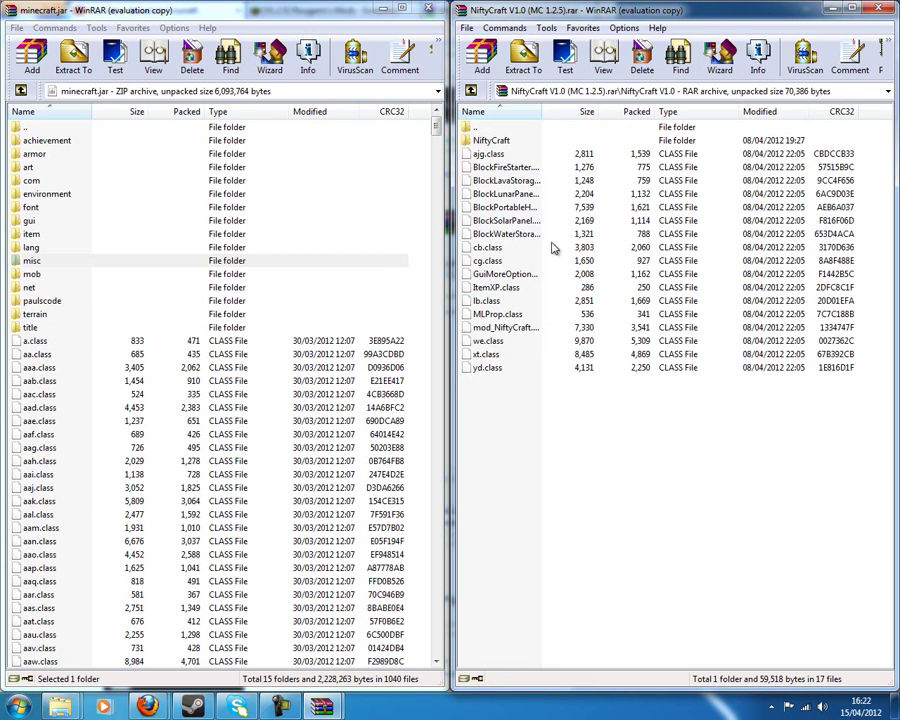
pyautogui.doubleClick(552, 142)
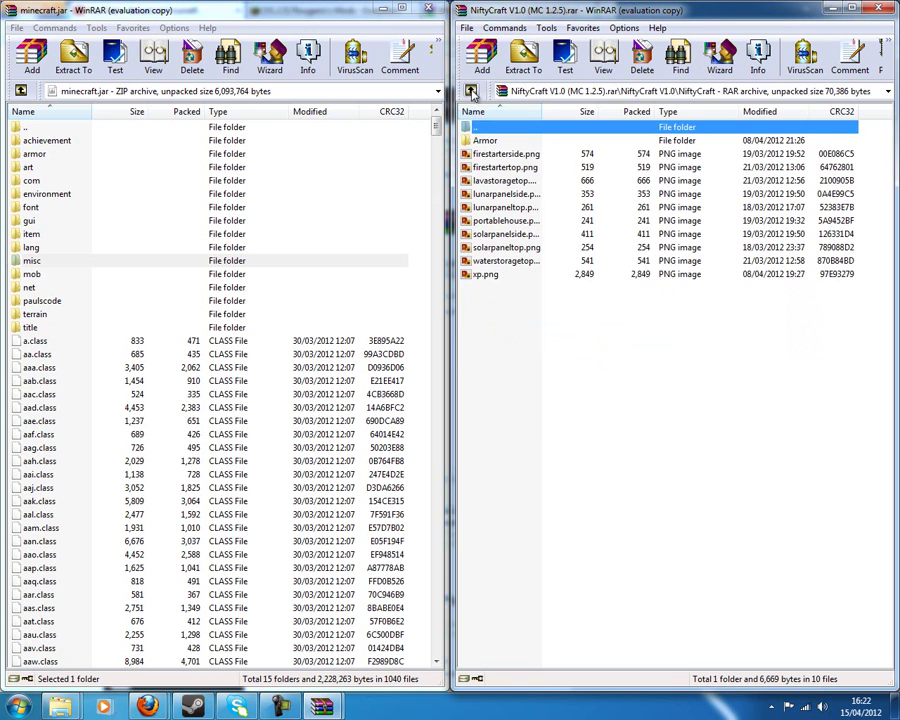
pyautogui.doubleClick(478, 127)
pyautogui.moveTo(545, 457); pyautogui.dragTo(548, 143)
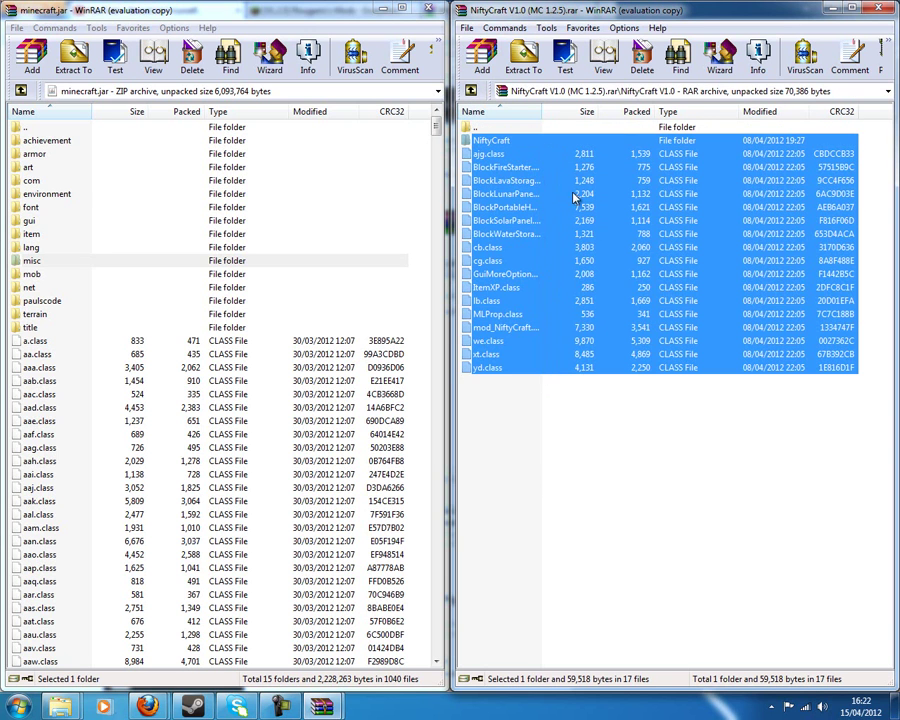
pyautogui.moveTo(258, 302); pyautogui.dragTo(256, 302)
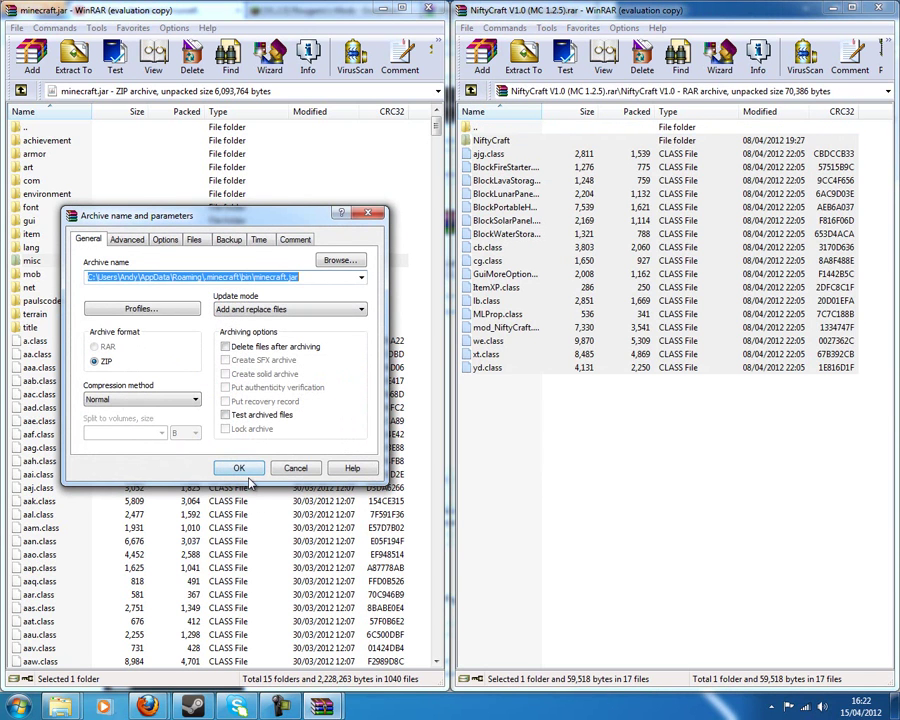
pyautogui.click(241, 468)
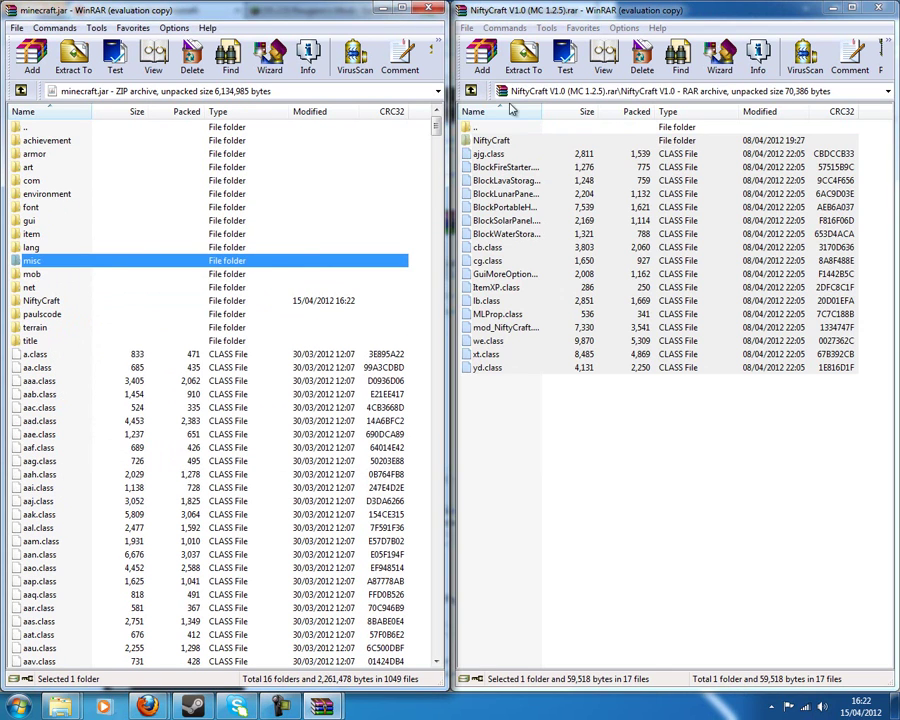
# Copy cobble_1.png and cobble_2.png from the NiftyCraft archive's Armor folder into the armor folder of minecraft.jar.
pyautogui.press('BackSpace')
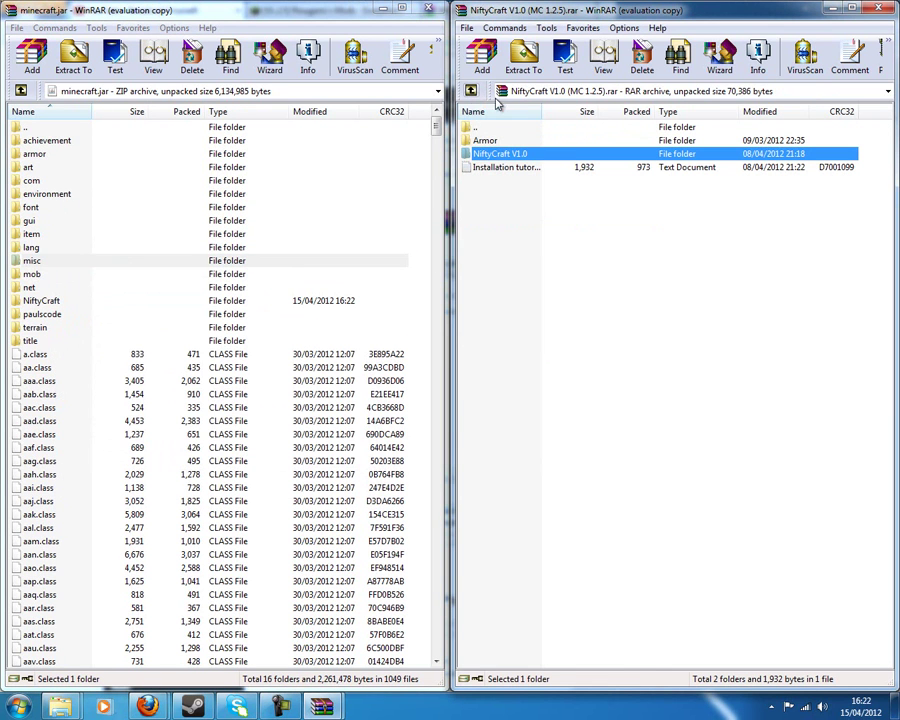
pyautogui.doubleClick(530, 141)
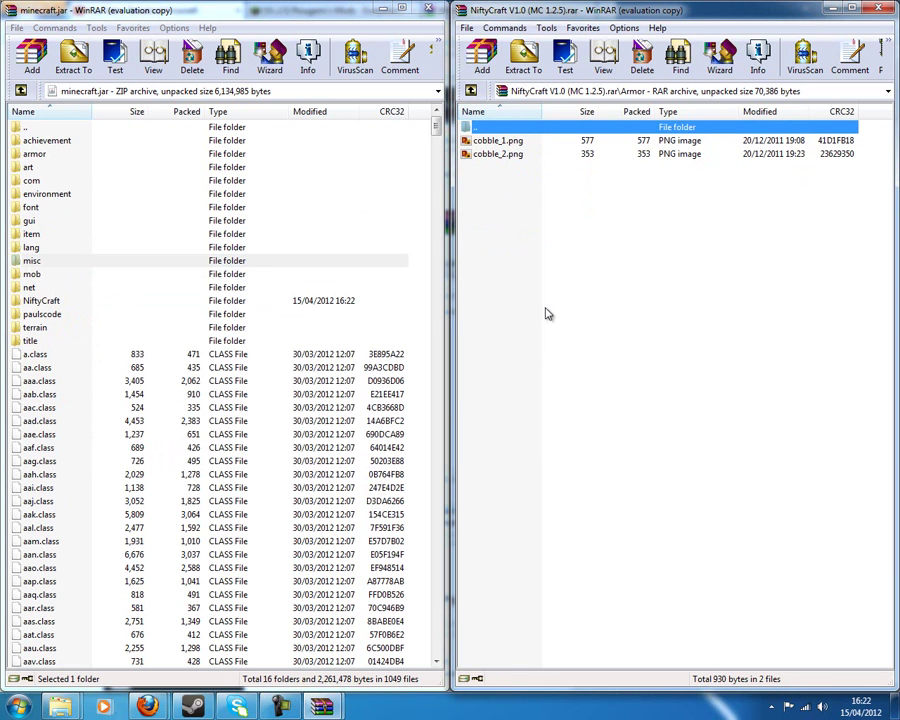
pyautogui.doubleClick(62, 156)
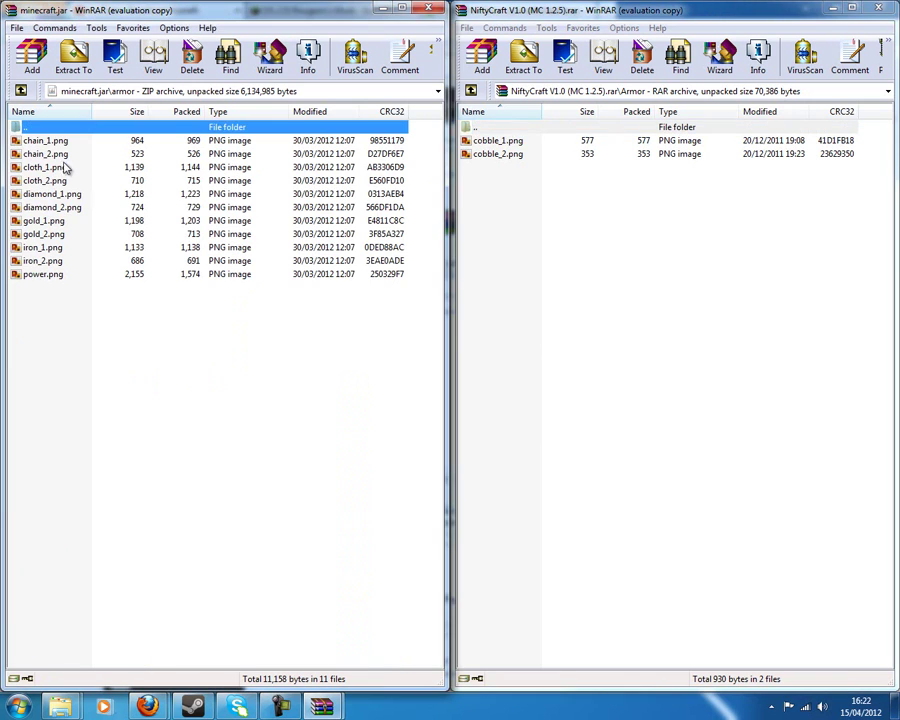
pyautogui.moveTo(639, 297); pyautogui.dragTo(617, 148)
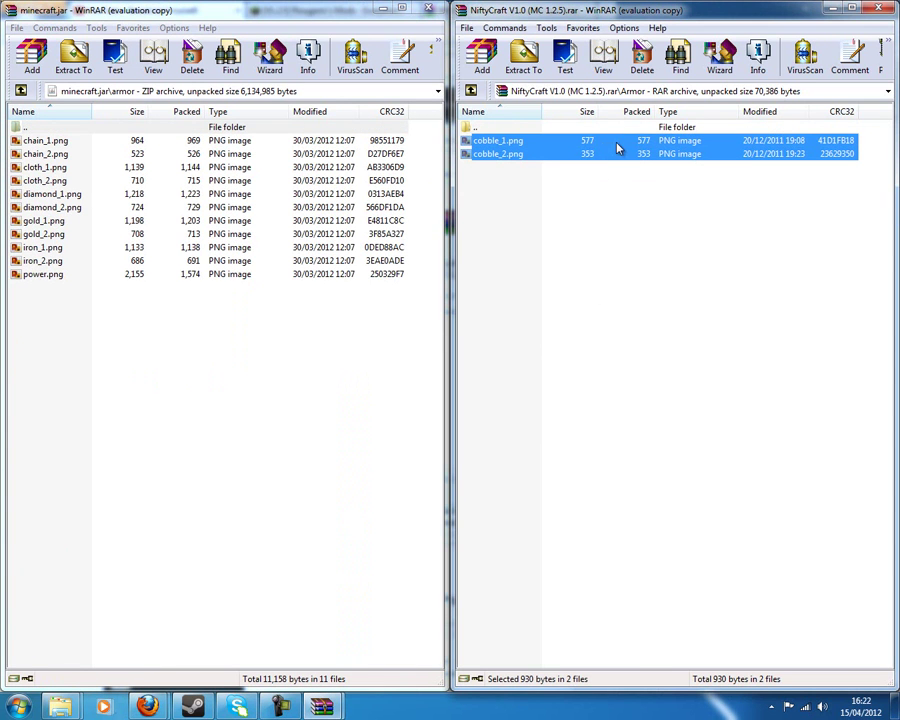
pyautogui.moveTo(162, 540); pyautogui.dragTo(160, 530)
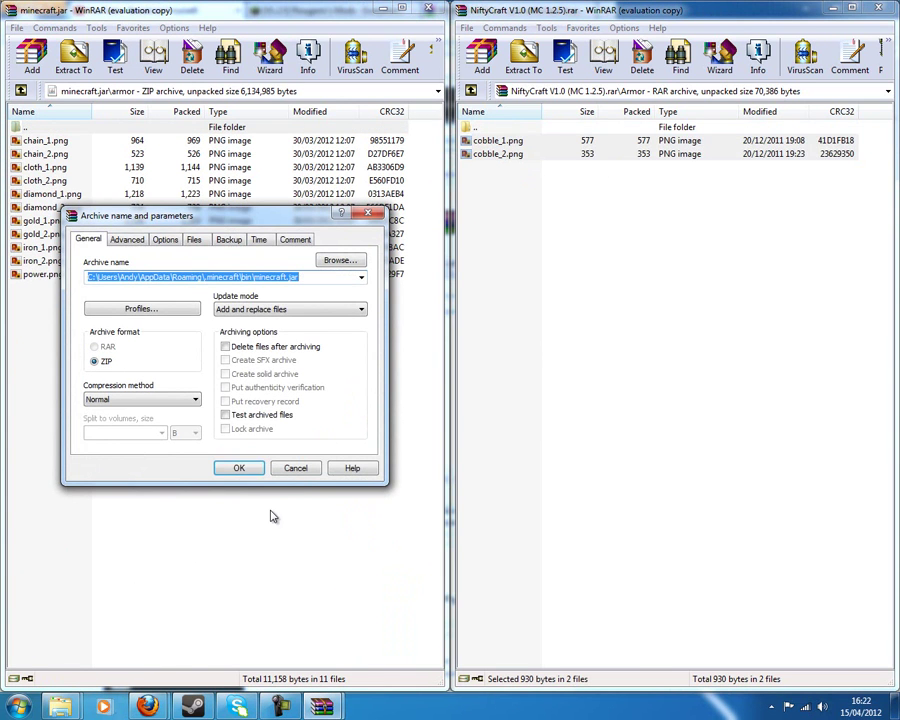
pyautogui.click(239, 469)
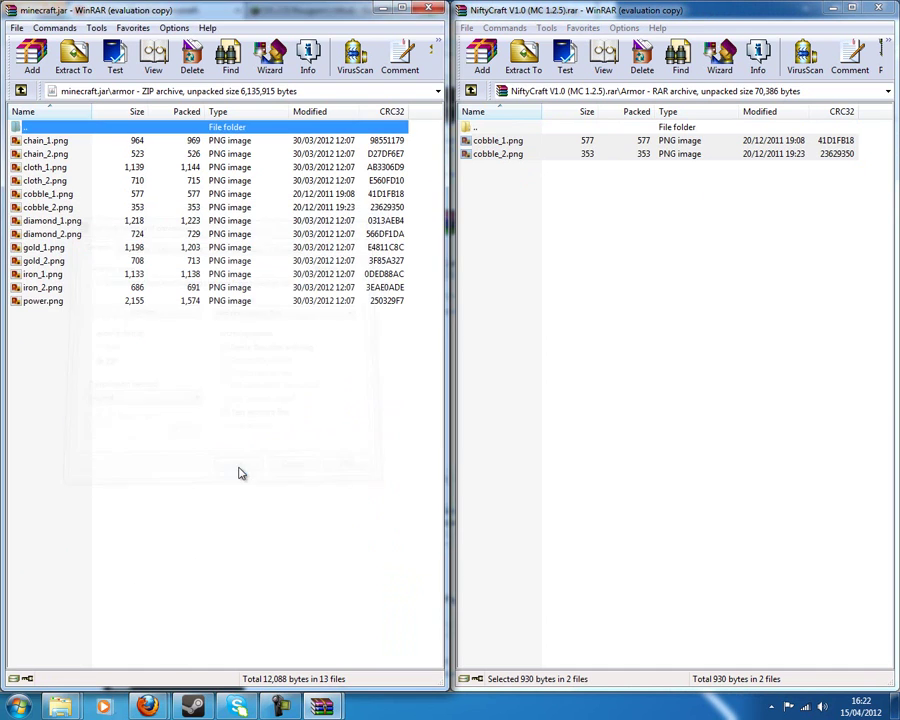
# Switch to Steam, launch Minecraft from the library, log in with the remembered account and maximize the game window.
pyautogui.click(205, 707)
pyautogui.click(240, 150)
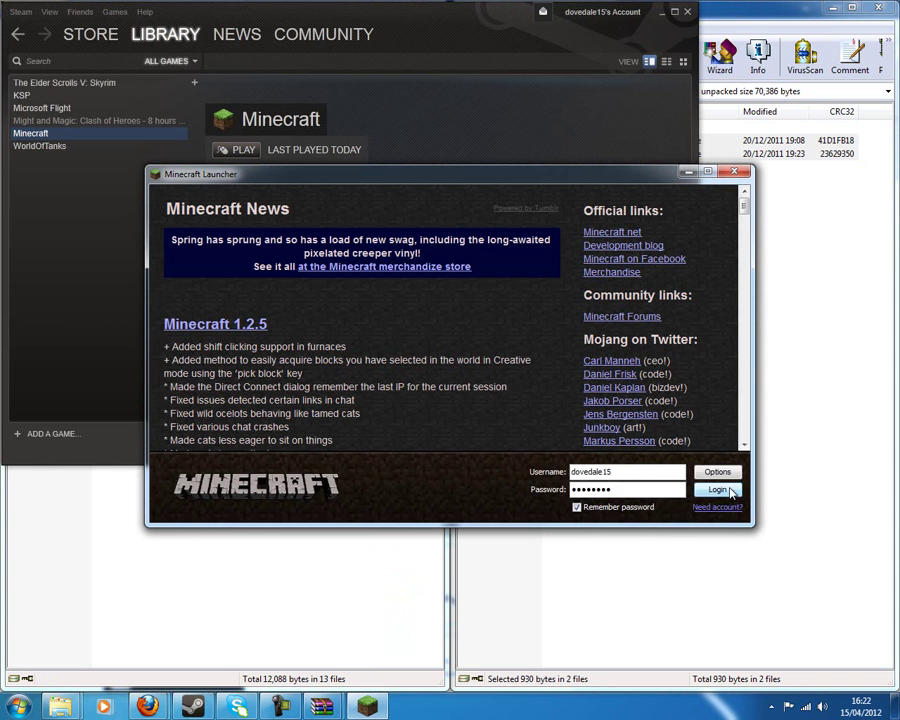
pyautogui.click(731, 491)
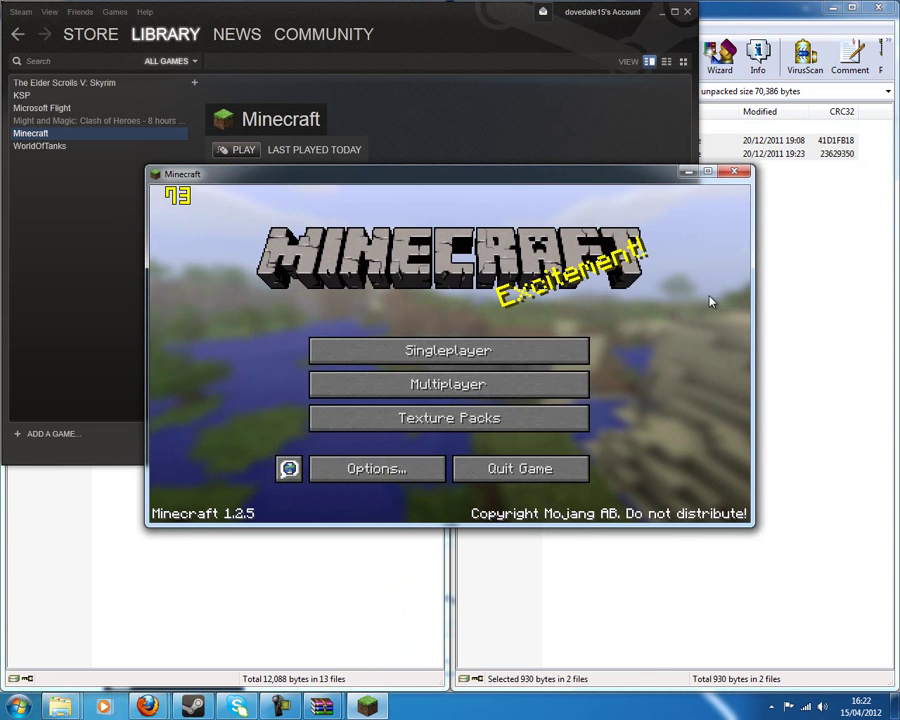
pyautogui.click(707, 176)
# Load the saved singleplayer Creative Mode world dated 12/04/12 15:08, check its game menu and return to the game.
pyautogui.click(430, 303)
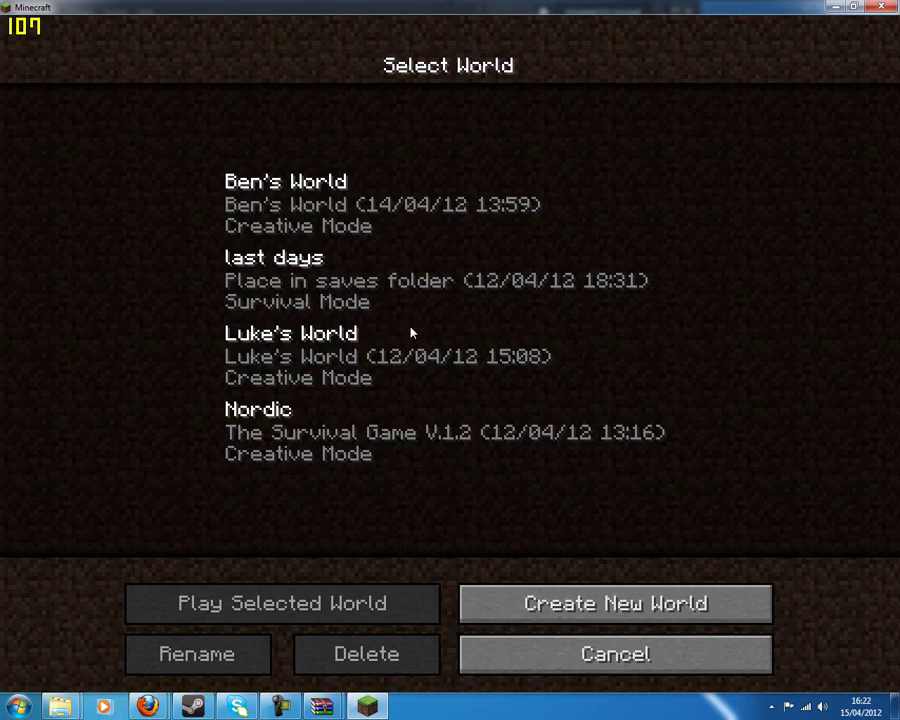
pyautogui.doubleClick(494, 356)
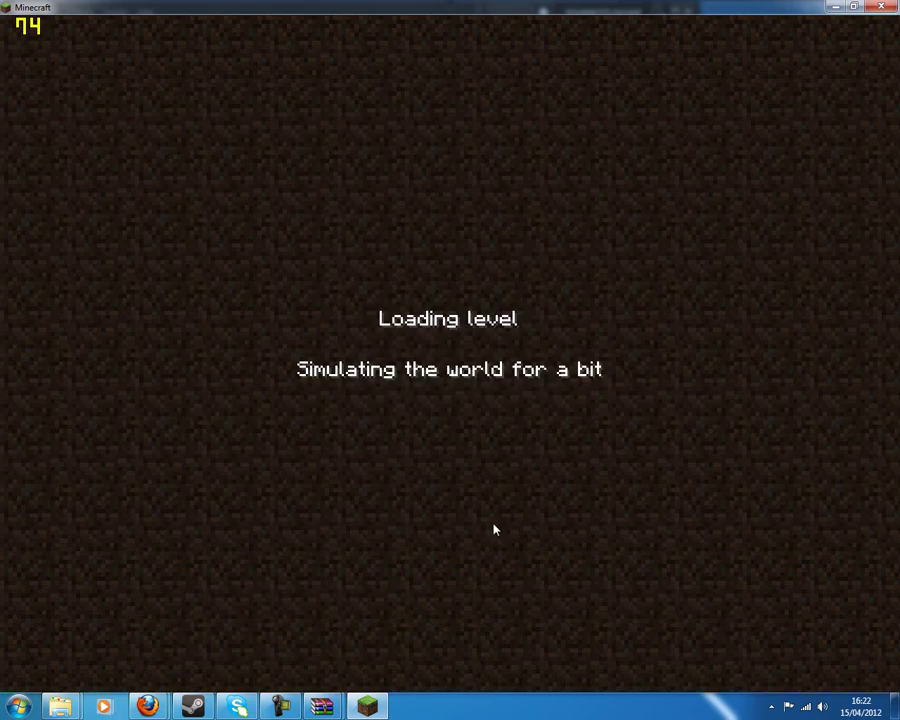
pyautogui.press('Escape')
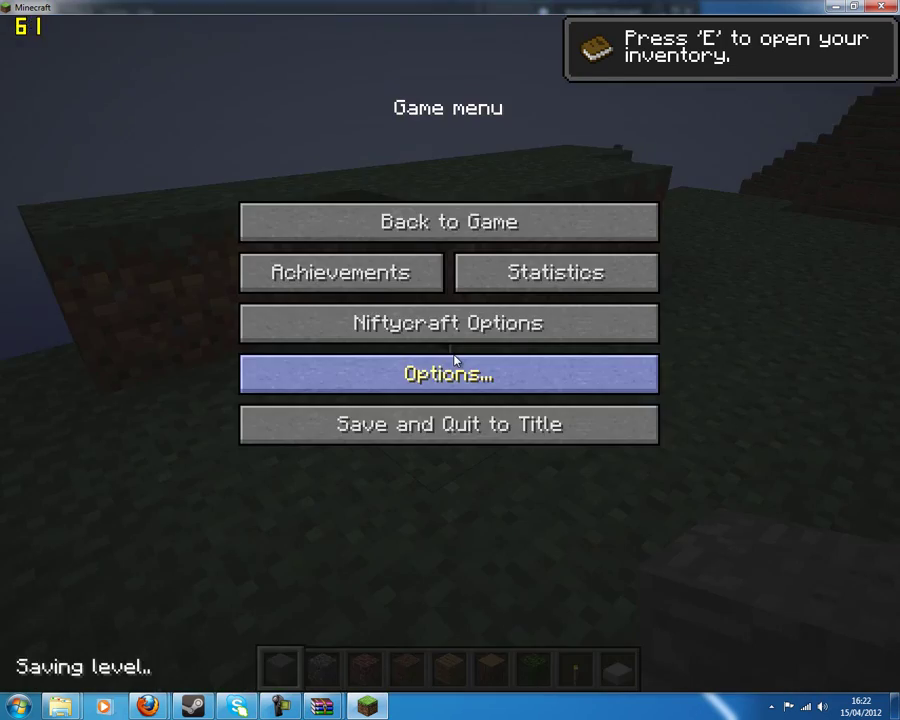
pyautogui.press('Escape')
pyautogui.press('Escape')
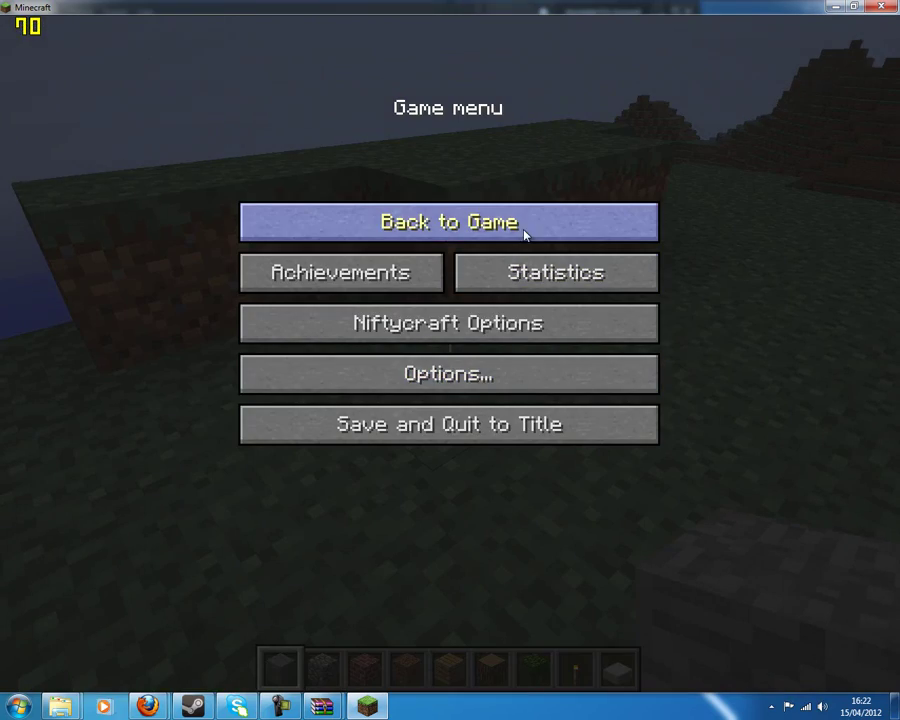
pyautogui.click(449, 222)
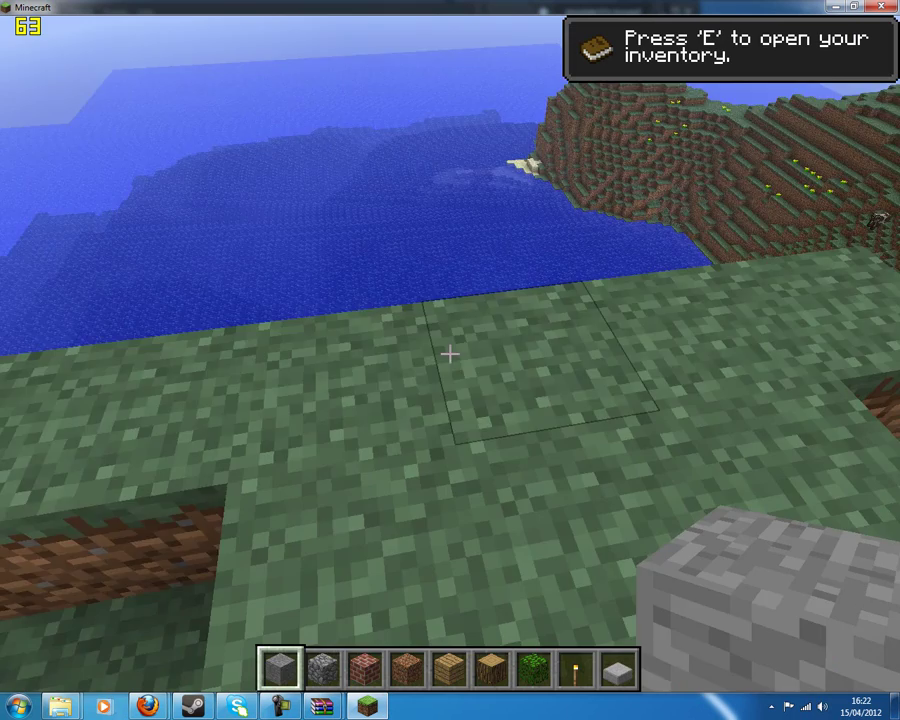
# View the Niftycraft Options screen from the game menu, close it and resume the game.
pyautogui.press('Escape')
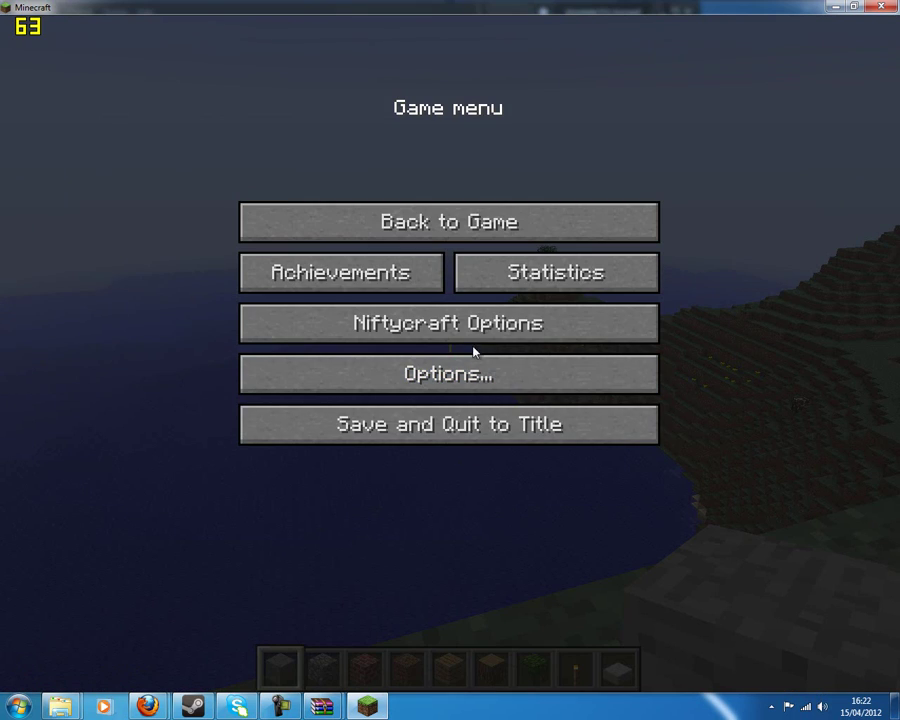
pyautogui.click(430, 340)
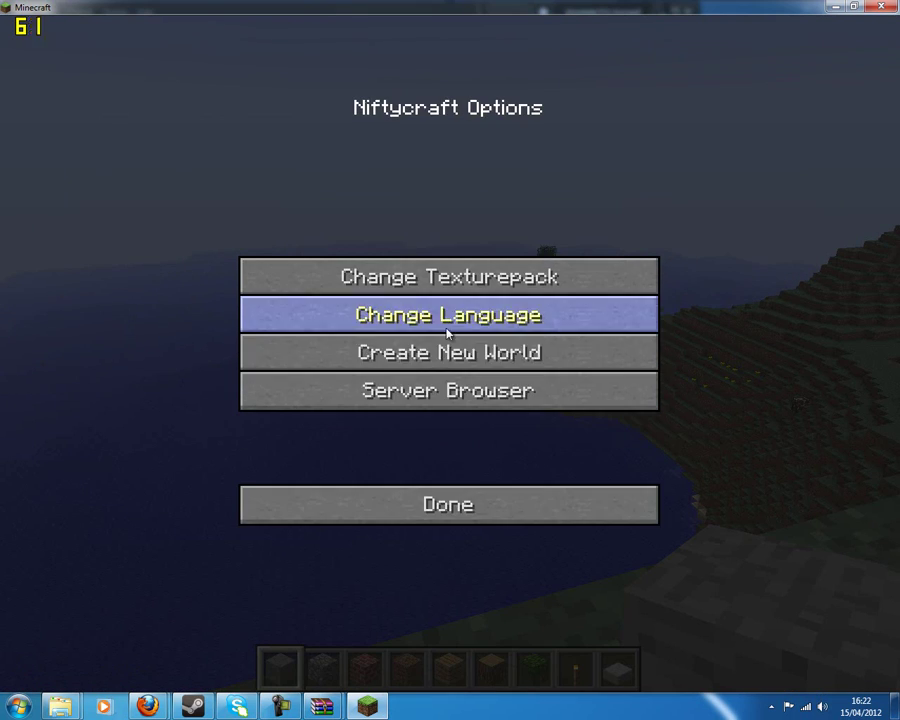
pyautogui.click(464, 496)
pyautogui.press('Escape')
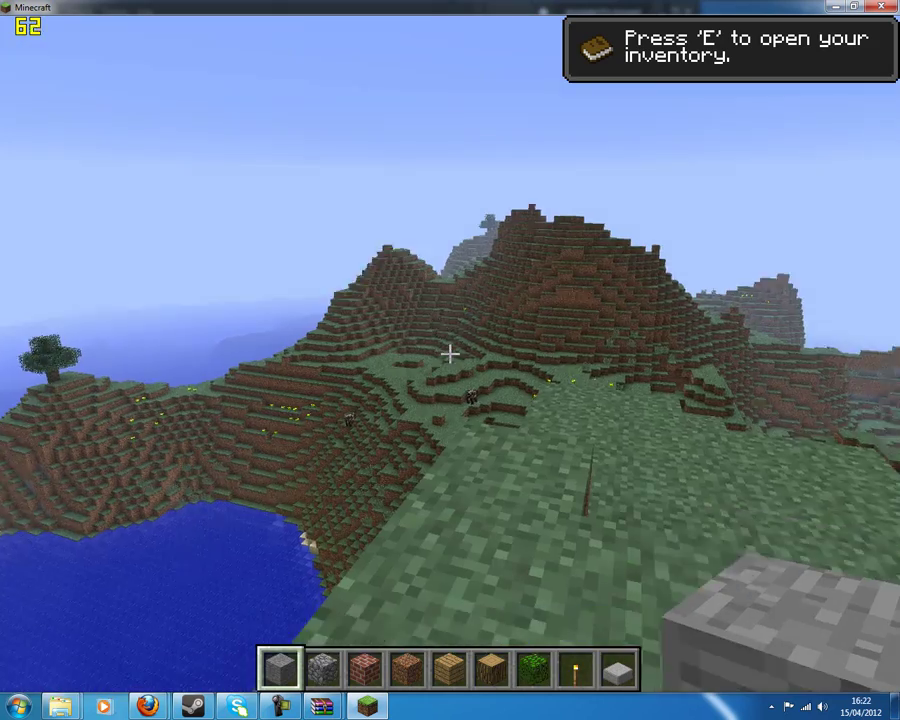
# Save the world and quit to the Minecraft title screen.
pyautogui.press('Escape')
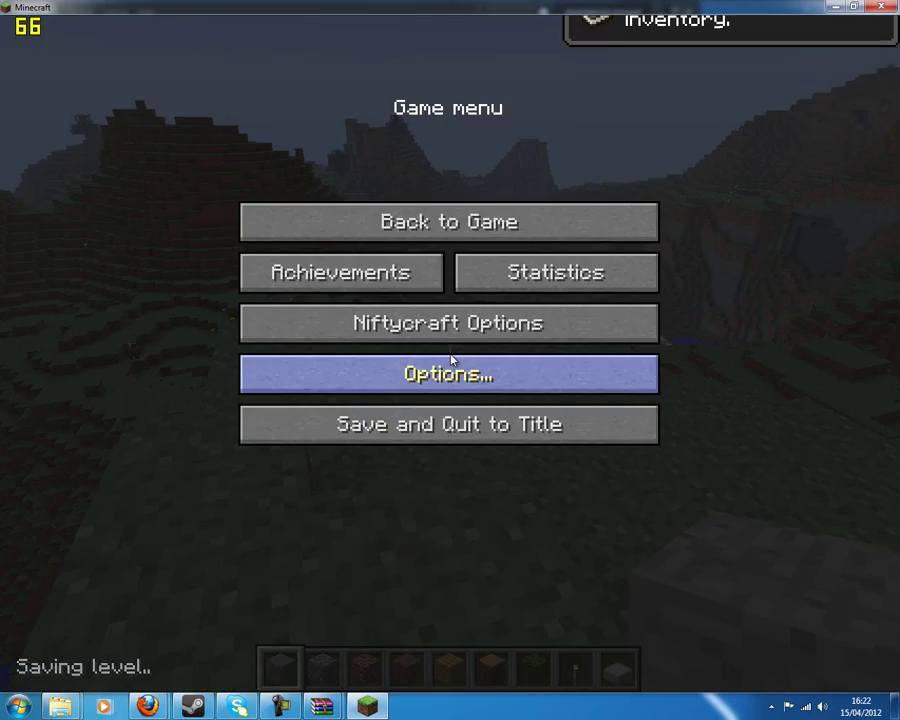
pyautogui.press('Escape')
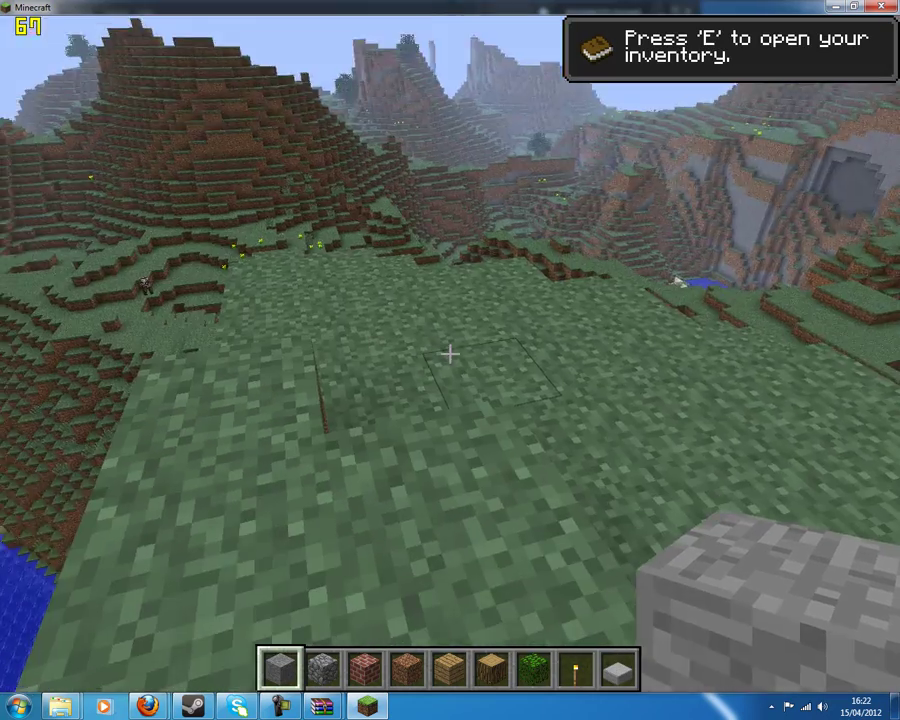
pyautogui.press('Escape')
pyautogui.click(442, 436)
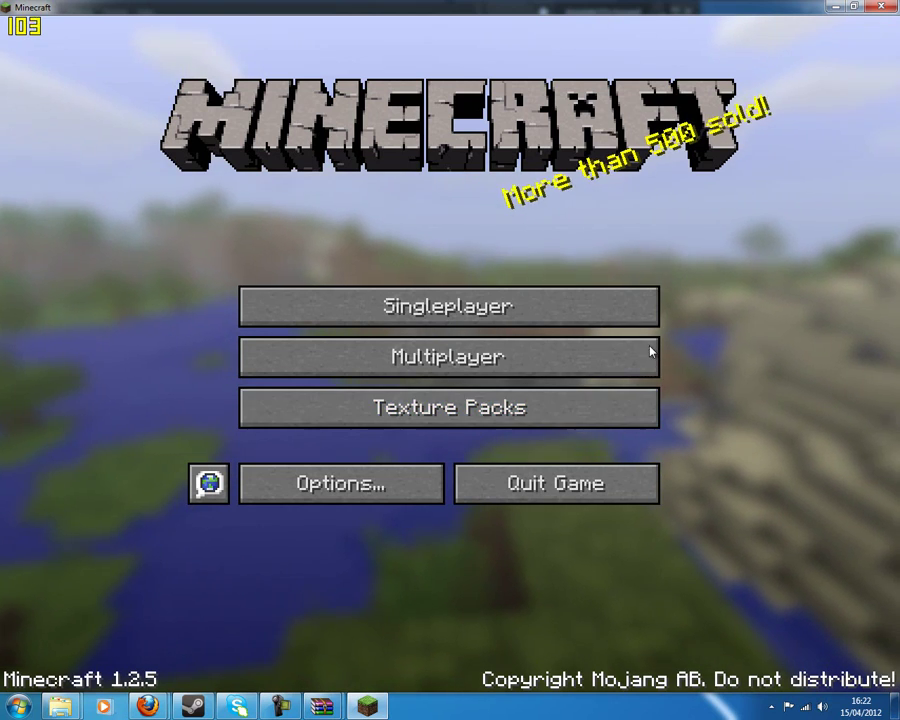
pyautogui.moveTo(650, 7); pyautogui.dragTo(724, 1)
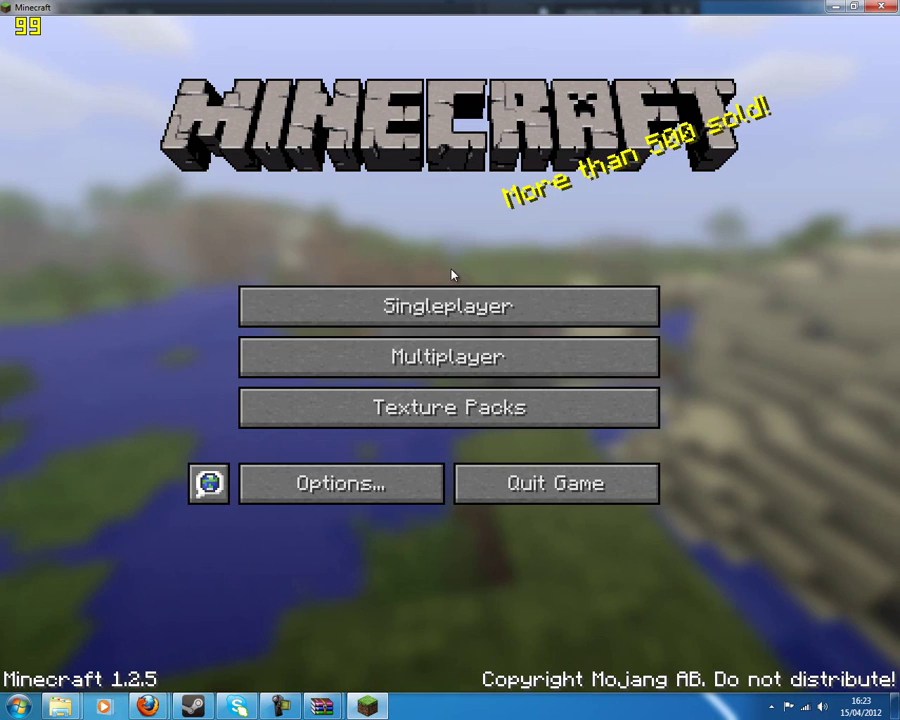